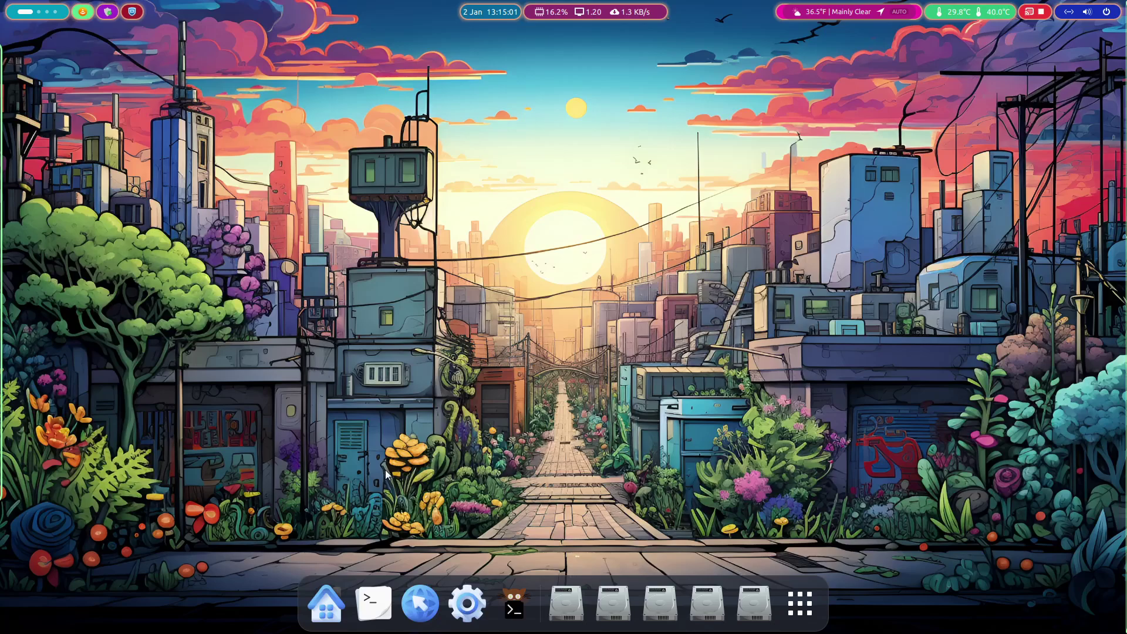
In a terminal, print the session type and the Ubuntu os-release details.
{"action": "left_click", "coordinate": [374, 603]}
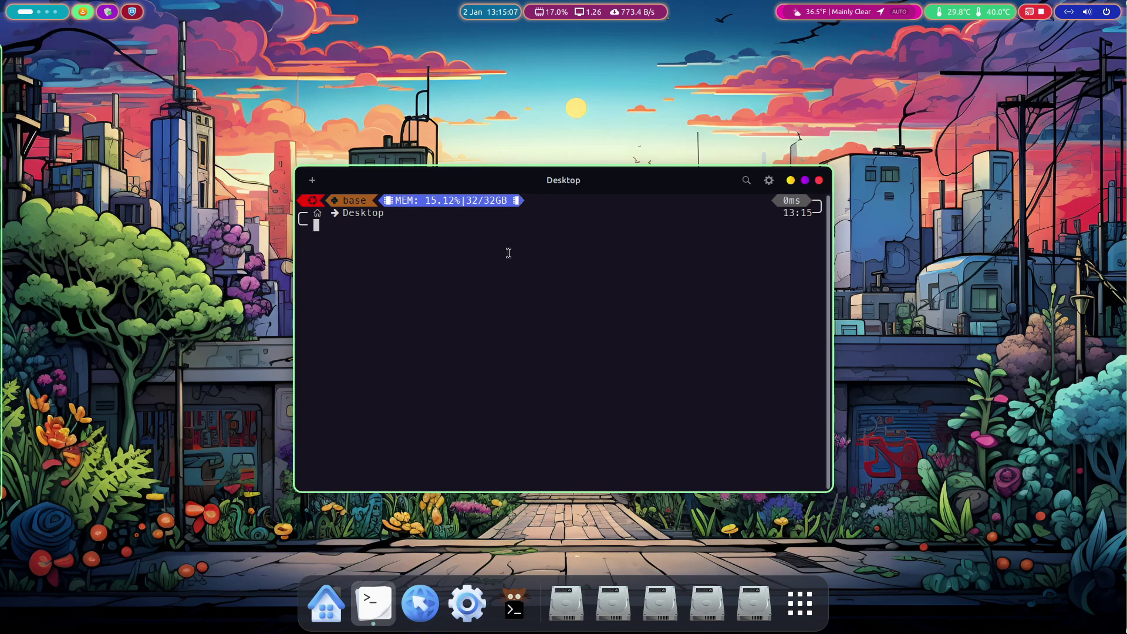
{"action": "type", "text": "echo"}
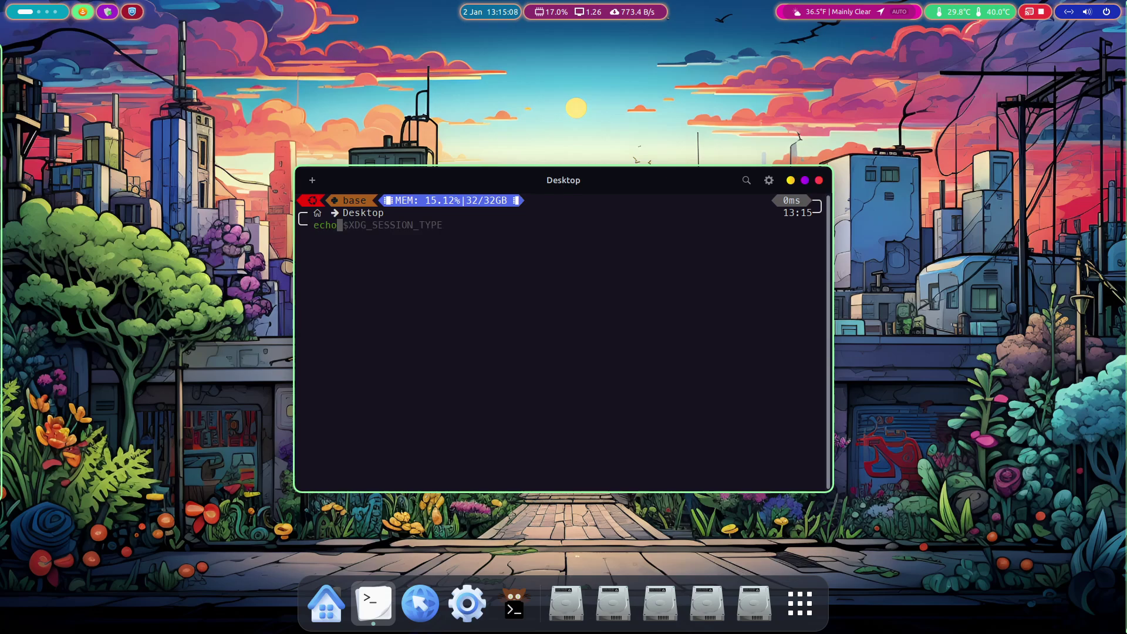
{"action": "key", "text": "Right"}
{"action": "key", "text": "Return"}
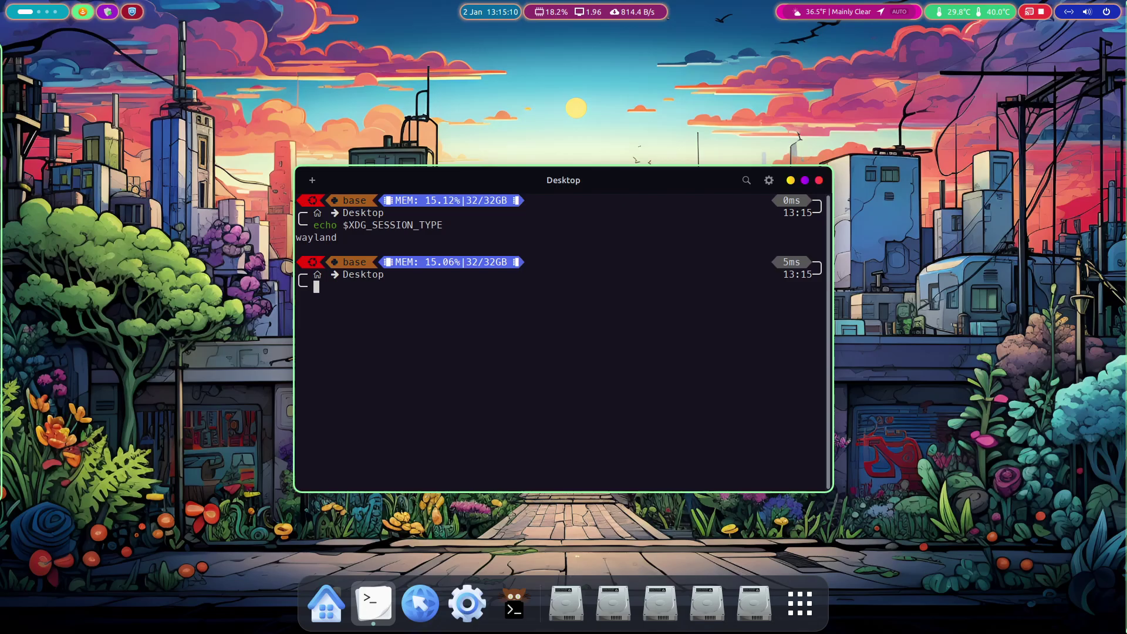
{"action": "type", "text": "cat "}
{"action": "type", "text": "/et"}
{"action": "key", "text": "Right"}
{"action": "key", "text": "Return"}
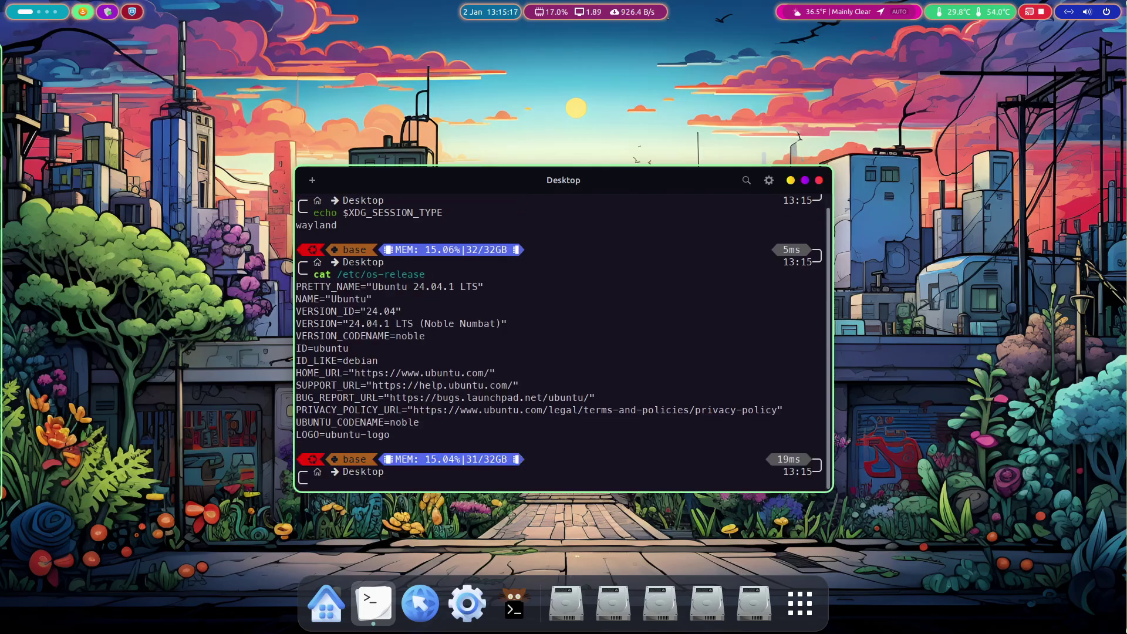
Highlight 'wayland' and 'Ubuntu 24.04.1 LTS', print the Wine version, then close the terminal.
{"action": "left_click_drag", "start_coordinate": [305, 227], "coordinate": [335, 226]}
{"action": "left_click_drag", "start_coordinate": [398, 285], "coordinate": [486, 288]}
{"action": "left_click", "coordinate": [494, 362]}
{"action": "type", "text": "wine"}
{"action": "key", "text": "Right"}
{"action": "key", "text": "Return"}
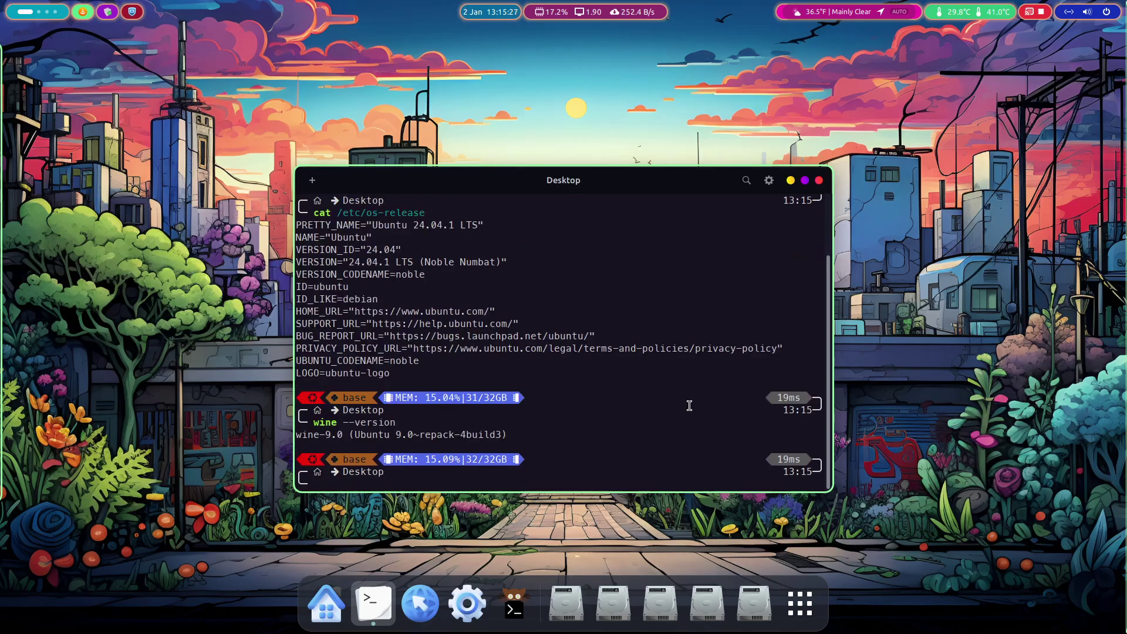
{"action": "key", "text": "ctrl+d"}
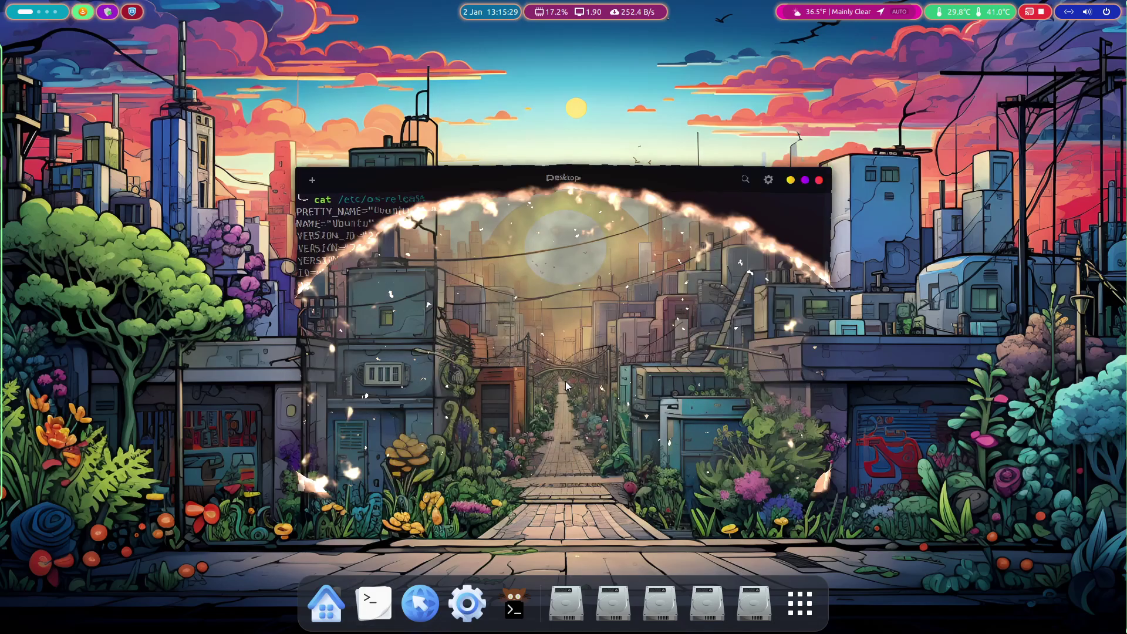
Launch System Monitor, shrink it from full screen, and centre the window.
{"action": "key", "text": "super"}
{"action": "type", "text": "syst"}
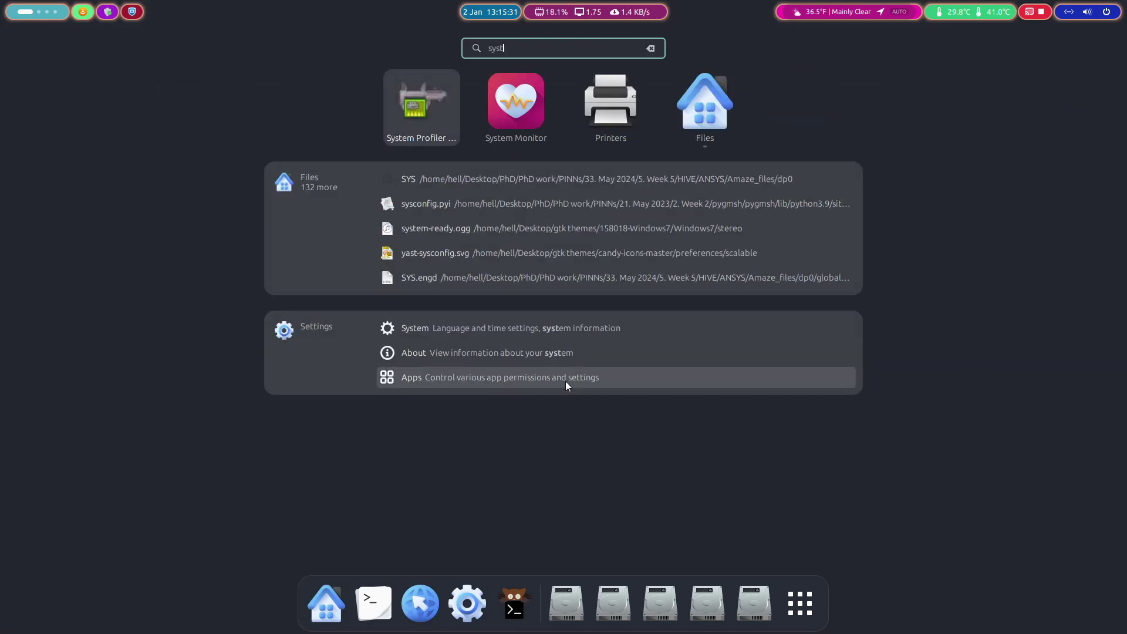
{"action": "key", "text": "Return"}
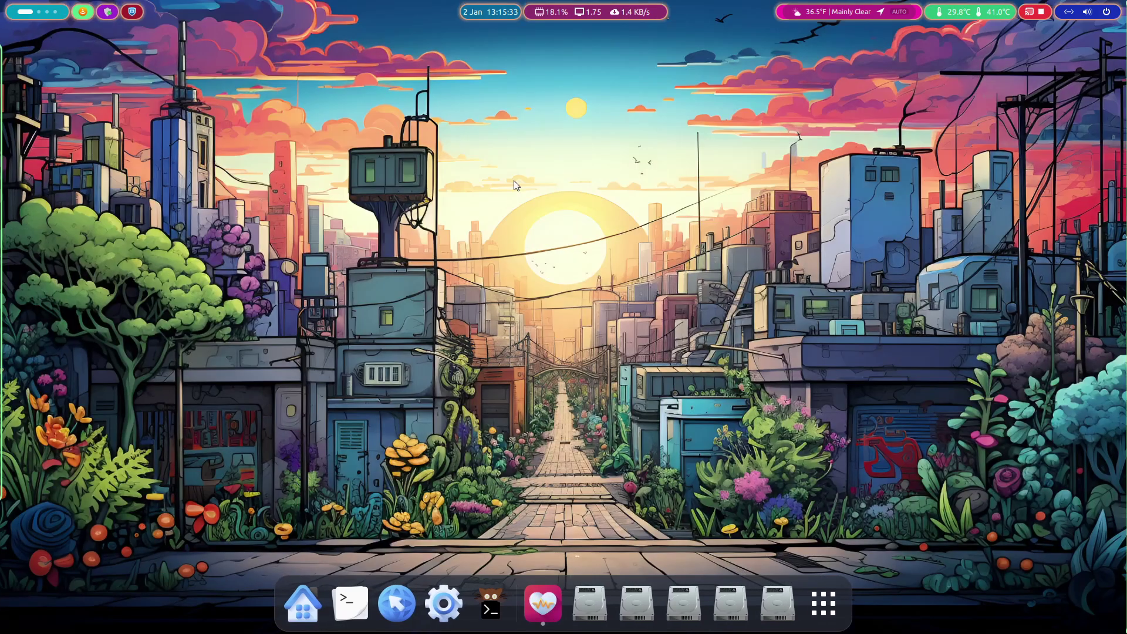
{"action": "key", "text": "super+Down"}
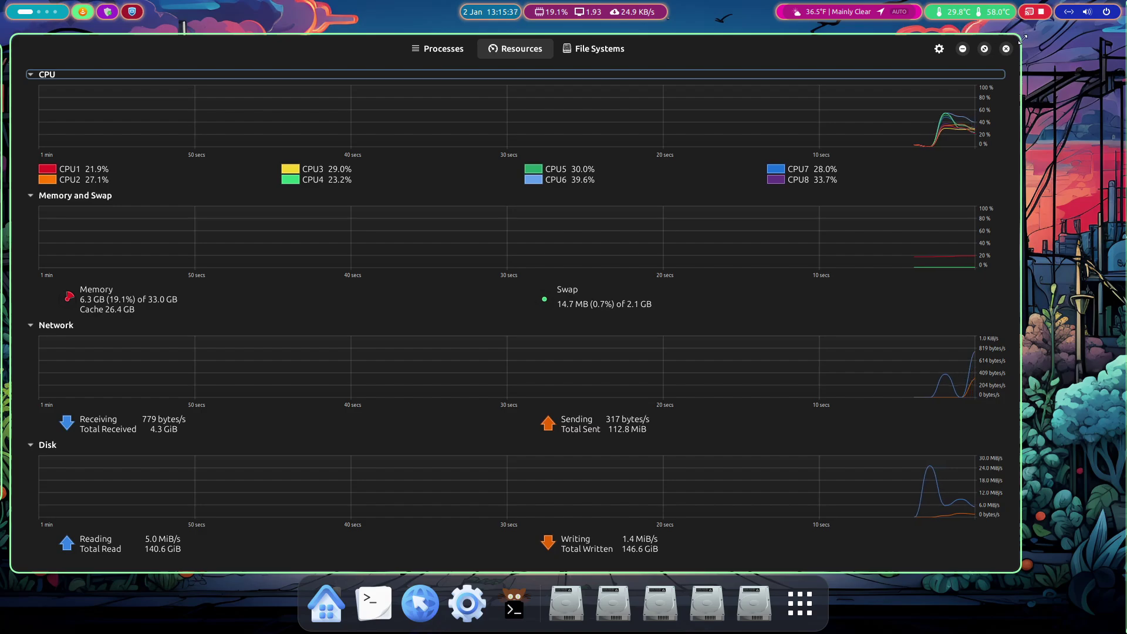
{"action": "key", "text": "super+Down"}
{"action": "left_click_drag", "start_coordinate": [348, 160], "coordinate": [552, 89]}
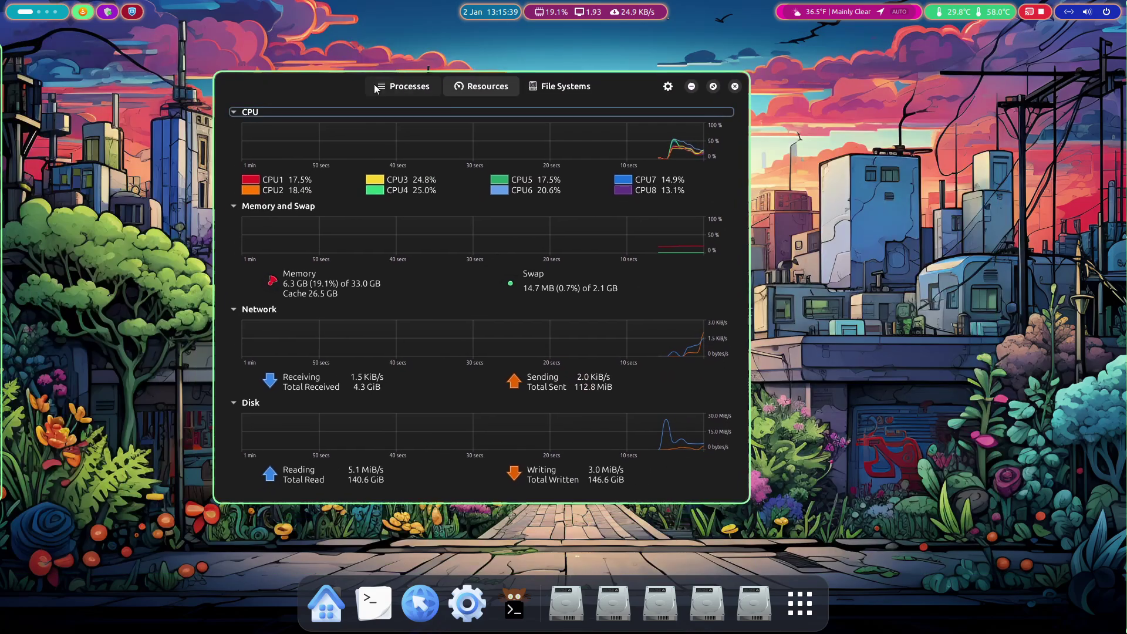
On the Processes list, show All Processes and search for 'win', then clear the filter.
{"action": "left_click", "coordinate": [410, 86]}
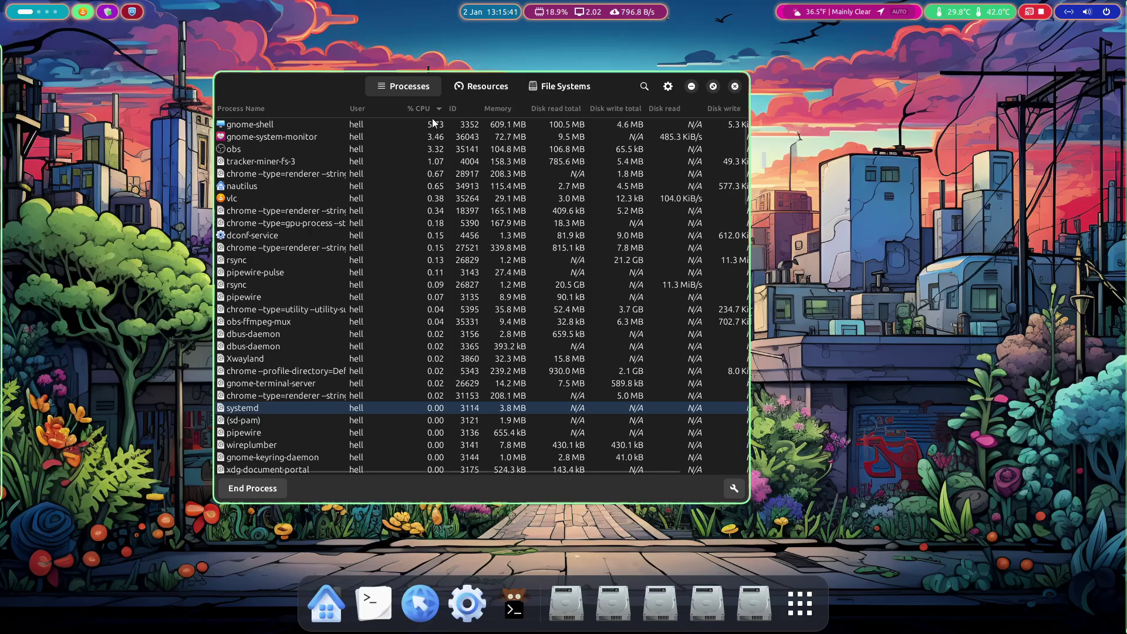
{"action": "type", "text": "win"}
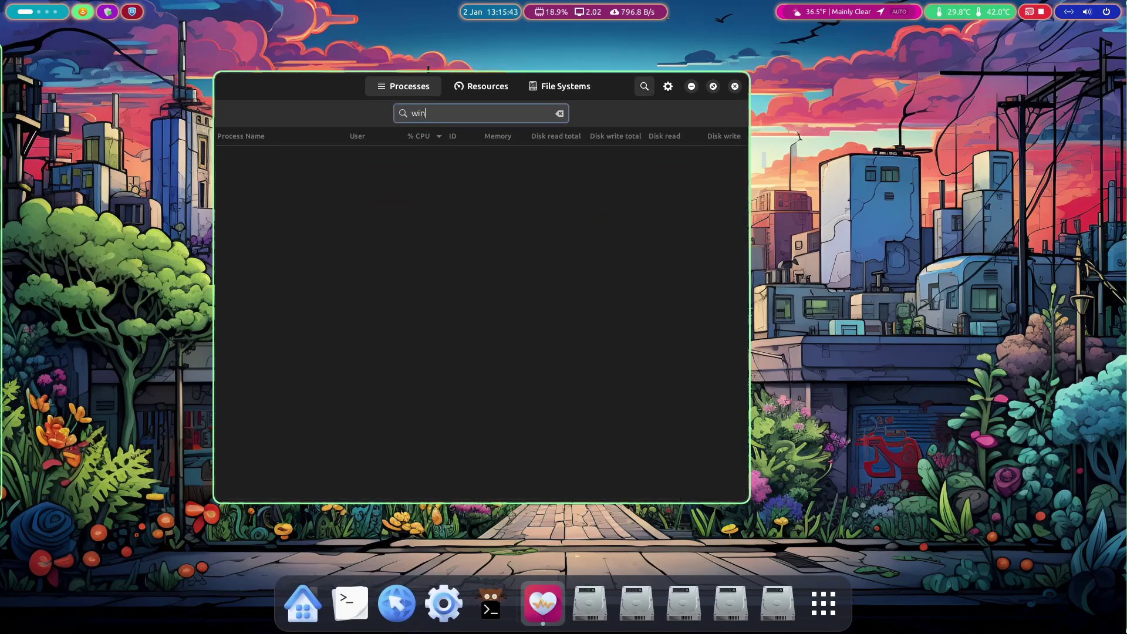
{"action": "key", "text": "BackSpace"}
{"action": "key", "text": "BackSpace"}
{"action": "key", "text": "BackSpace"}
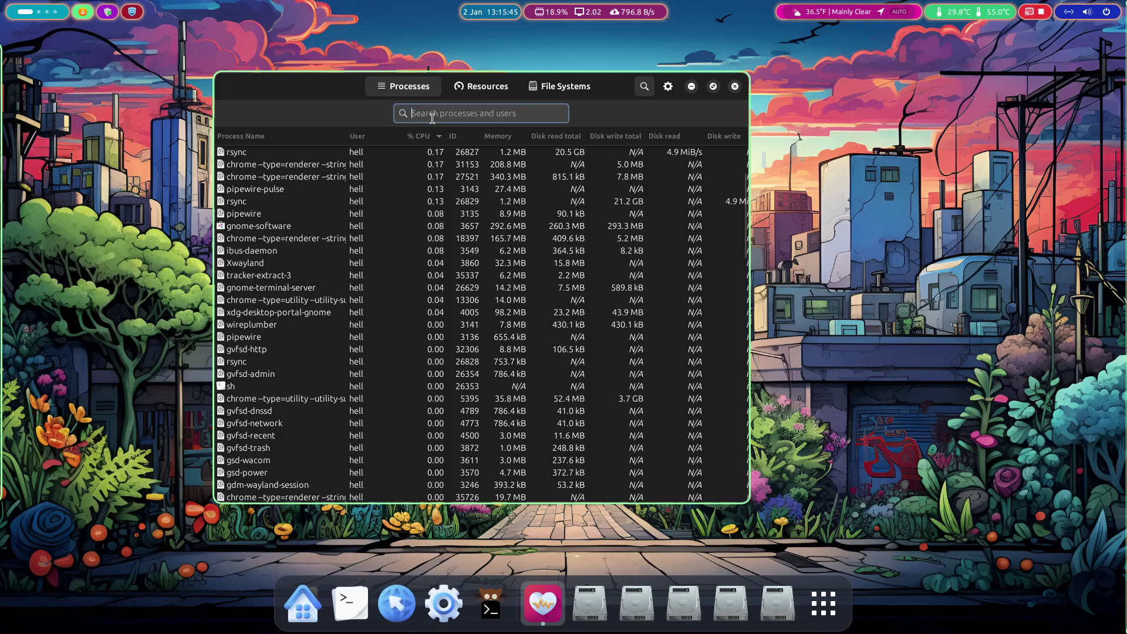
{"action": "left_click", "coordinate": [668, 86]}
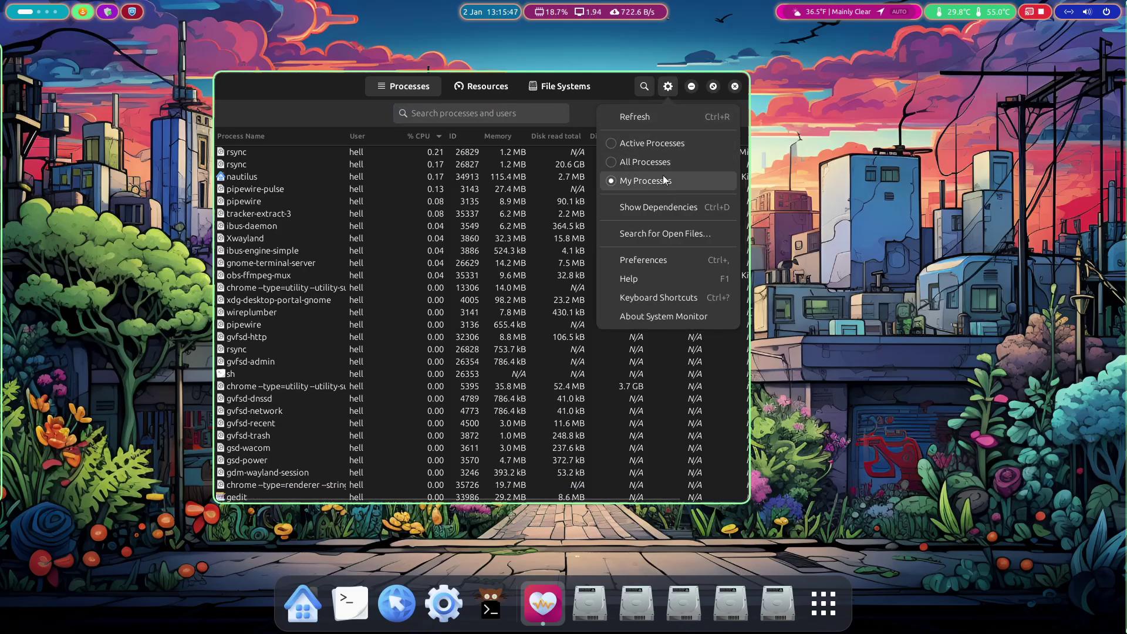
{"action": "left_click", "coordinate": [644, 164]}
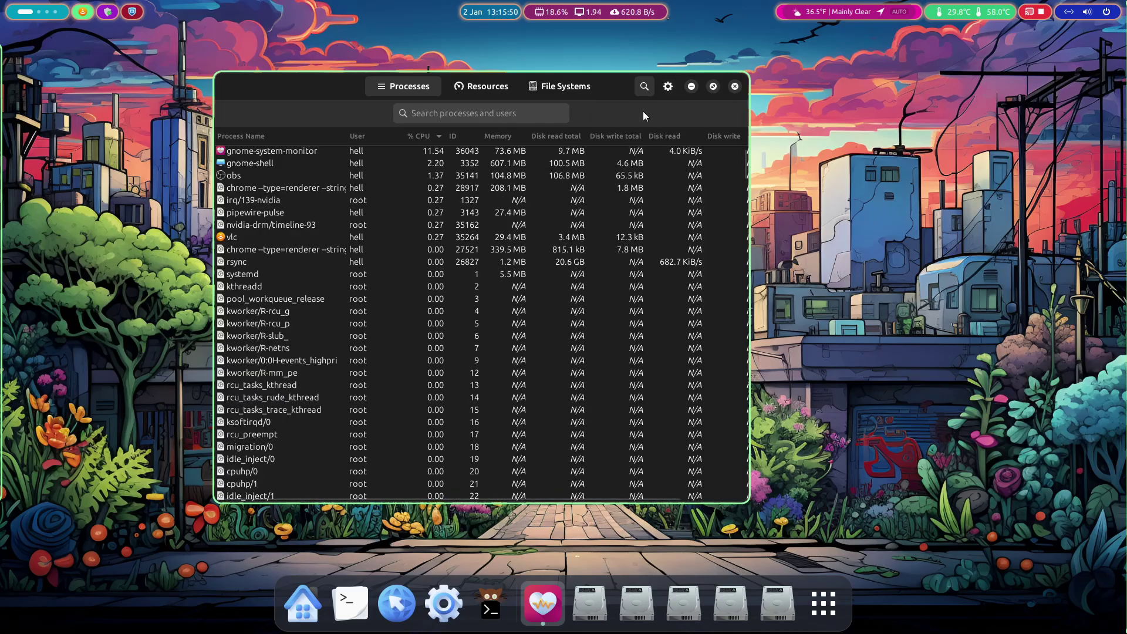
{"action": "left_click", "coordinate": [507, 113]}
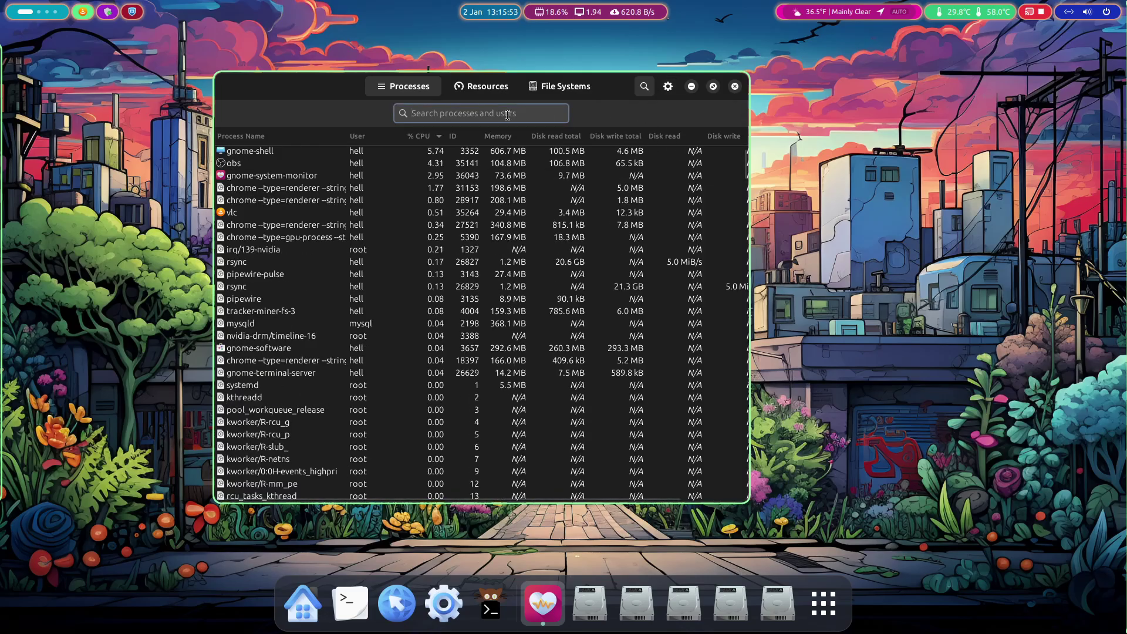
{"action": "type", "text": "win"}
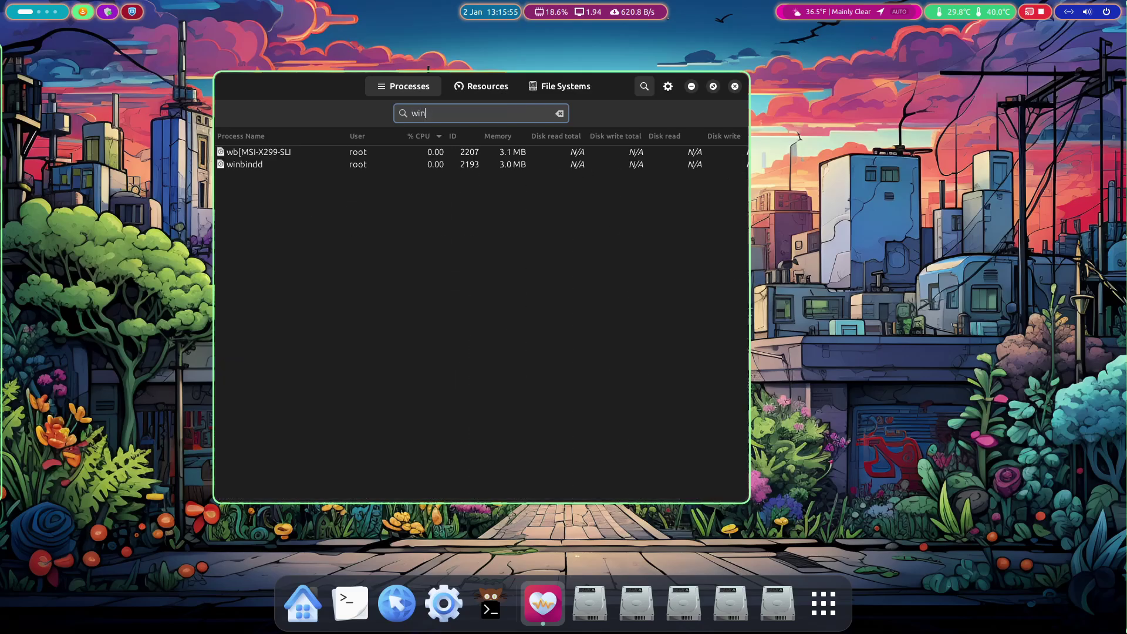
{"action": "key", "text": "BackSpace"}
{"action": "key", "text": "BackSpace"}
{"action": "key", "text": "BackSpace"}
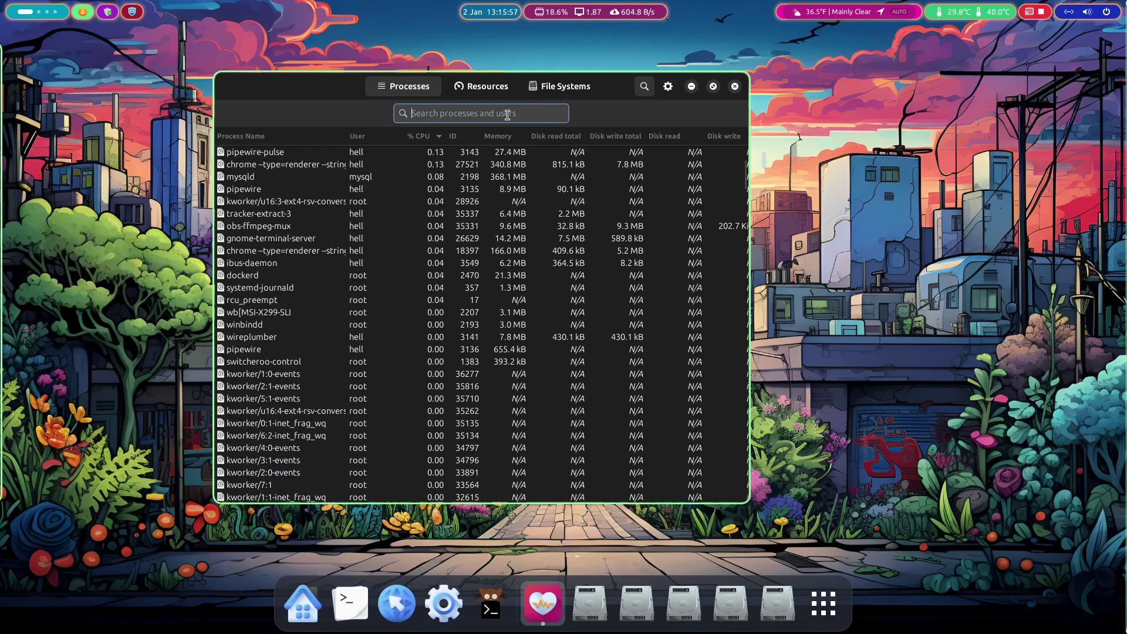
Launch WineGUI, select the Microsoft_Office_365 prefix, tile it beside System Monitor, and start MS PowerPoint.
{"action": "key", "text": "super"}
{"action": "type", "text": "wi"}
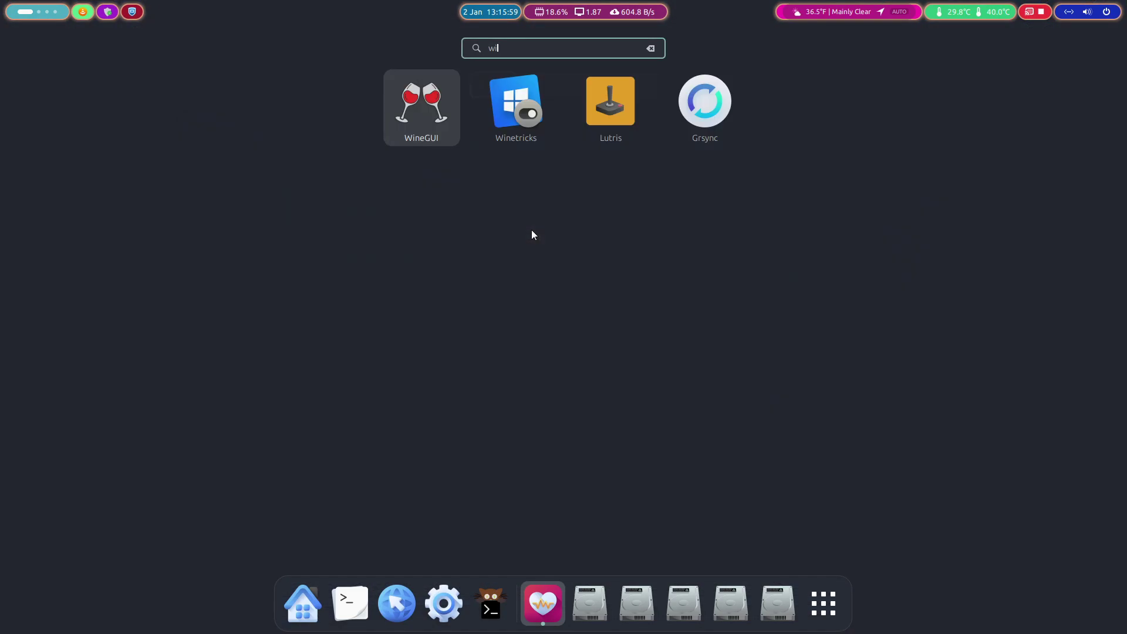
{"action": "type", "text": "ne"}
{"action": "key", "text": "Return"}
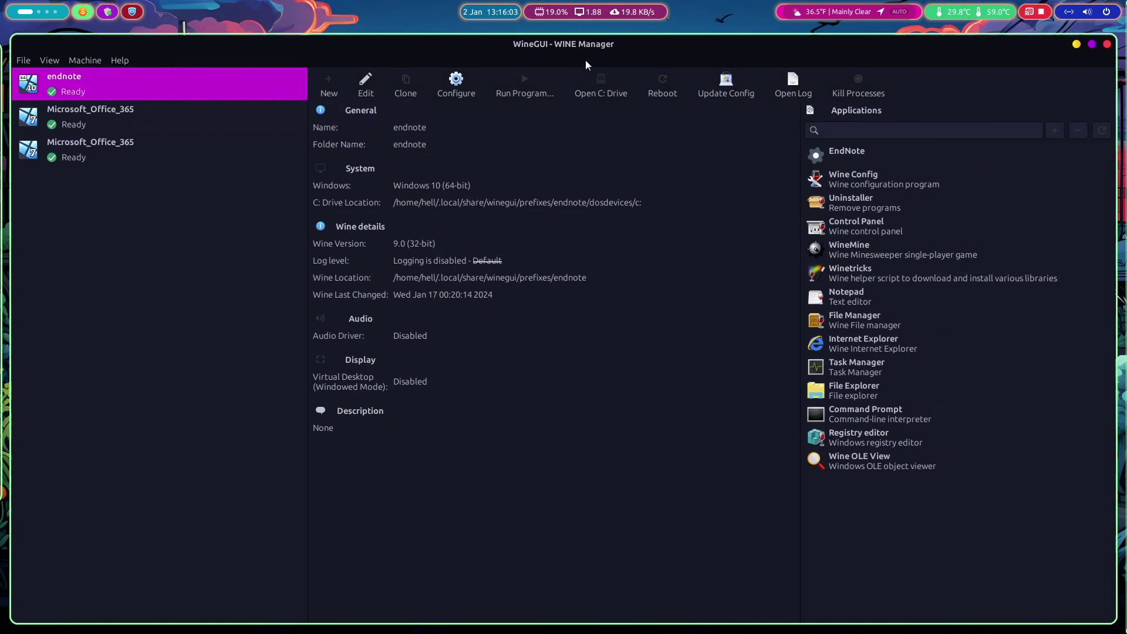
{"action": "left_click", "coordinate": [147, 111]}
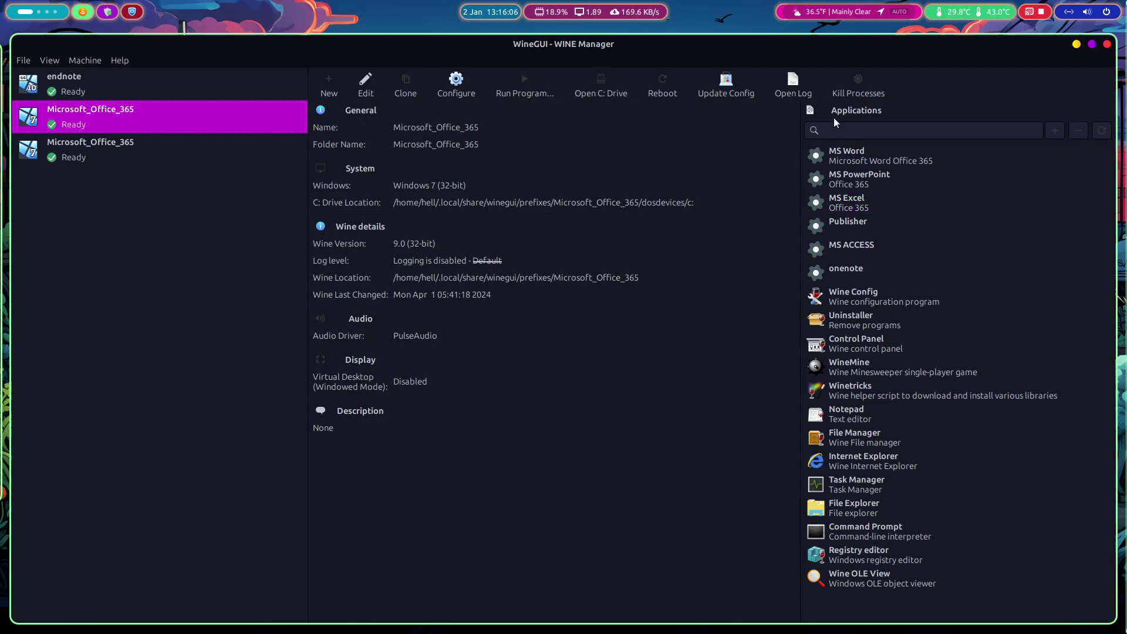
{"action": "key", "text": "ctrl+shift+Escape"}
{"action": "key", "text": "super+Left"}
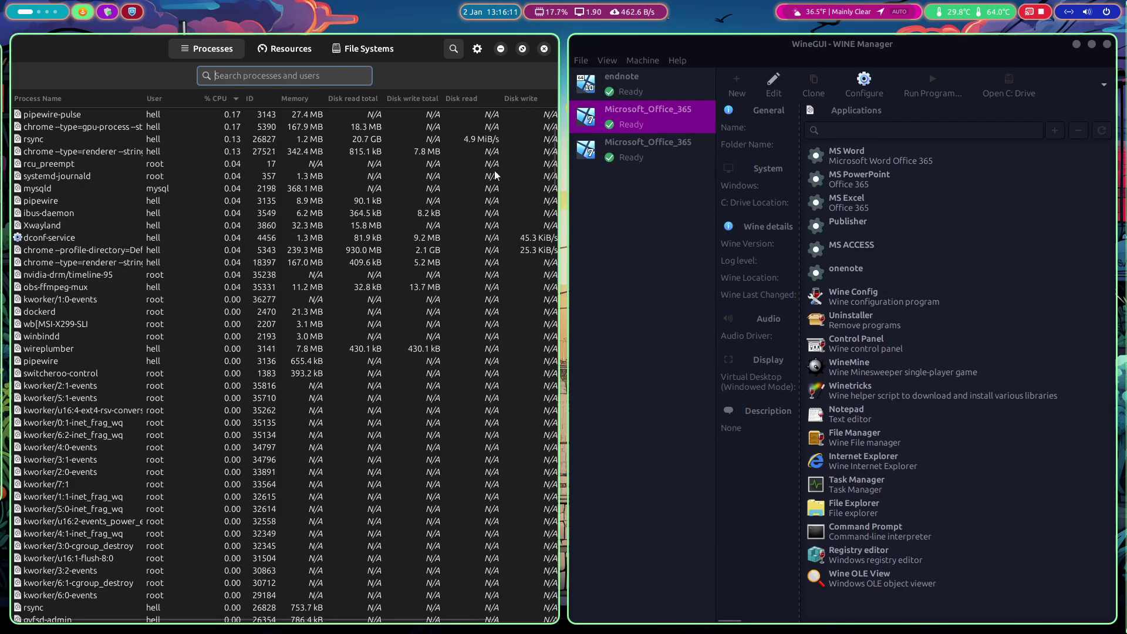
{"action": "left_click", "coordinate": [919, 180]}
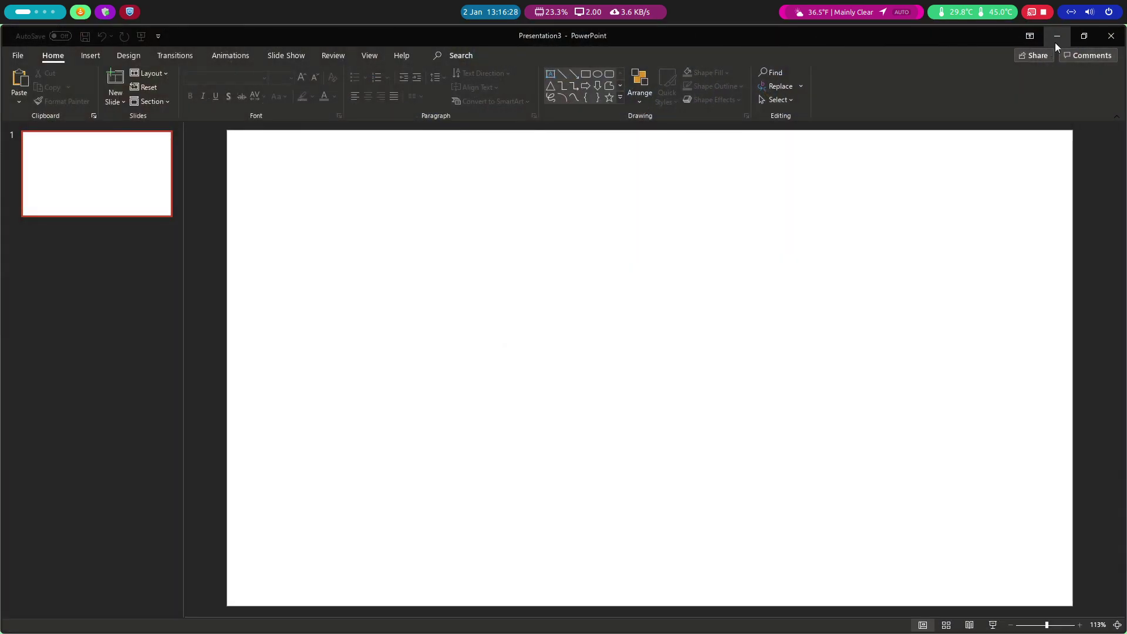
Open another PowerPoint window, then quit all open PowerPoint windows.
{"action": "left_click", "coordinate": [1056, 37]}
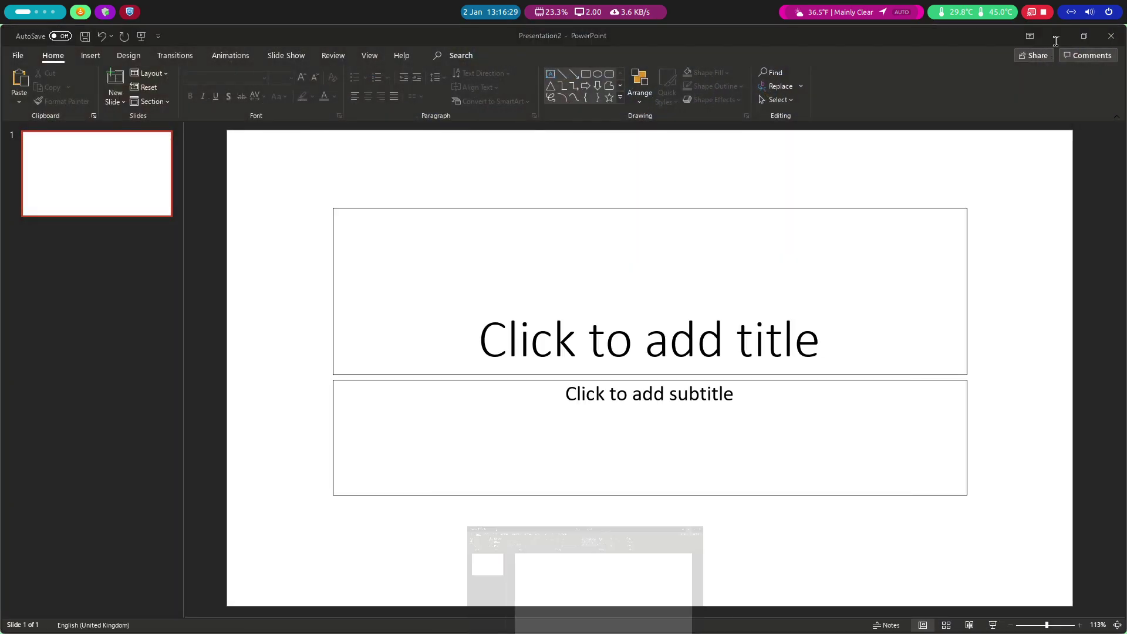
{"action": "mouse_move", "coordinate": [542, 602]}
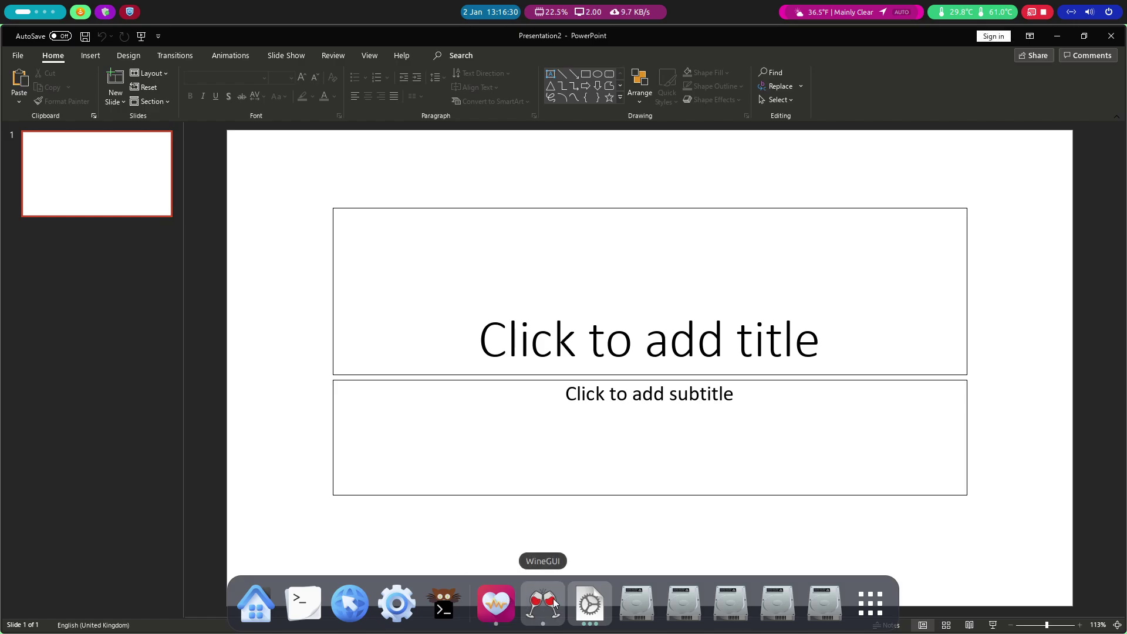
{"action": "right_click", "coordinate": [594, 613]}
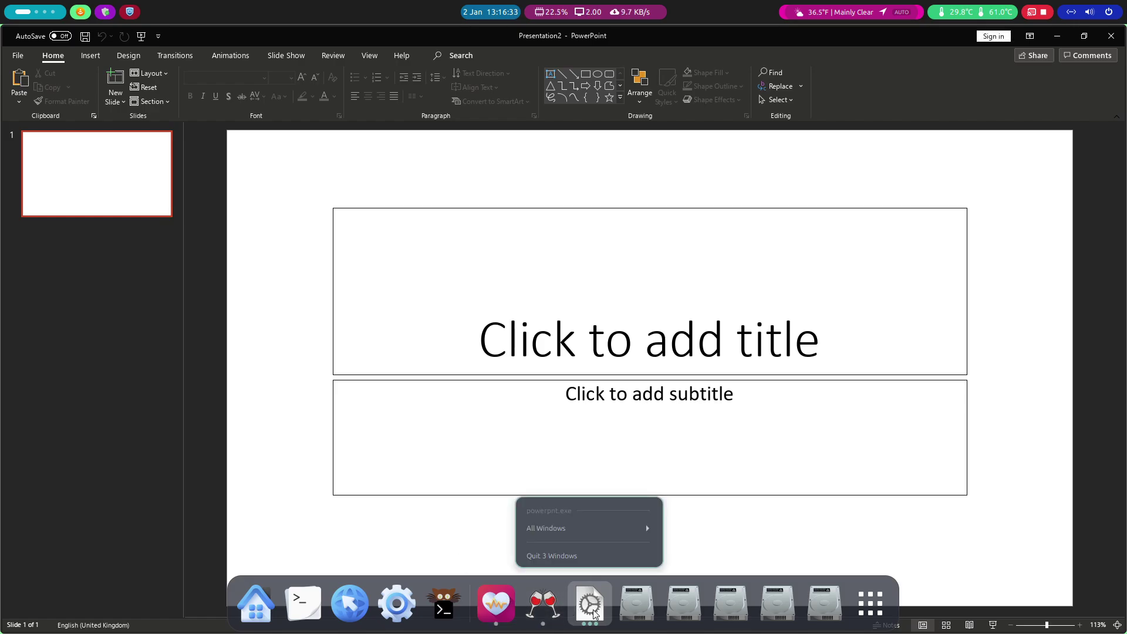
{"action": "left_click", "coordinate": [589, 558]}
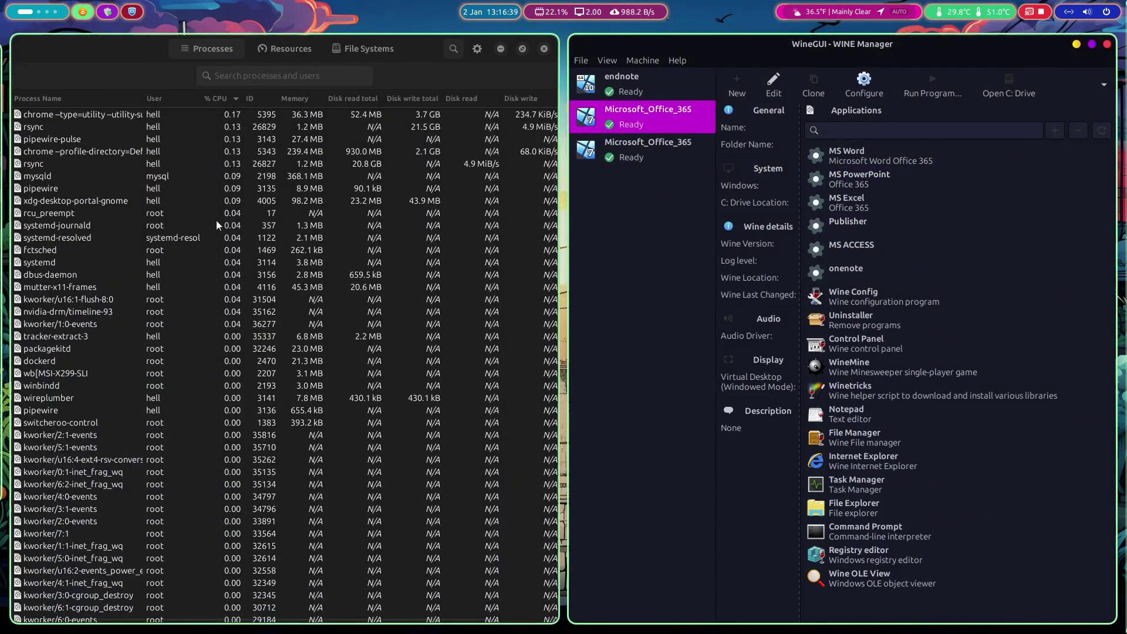
Filter System Monitor's processes by 'win' to watch the wine processes.
{"action": "left_click", "coordinate": [277, 75]}
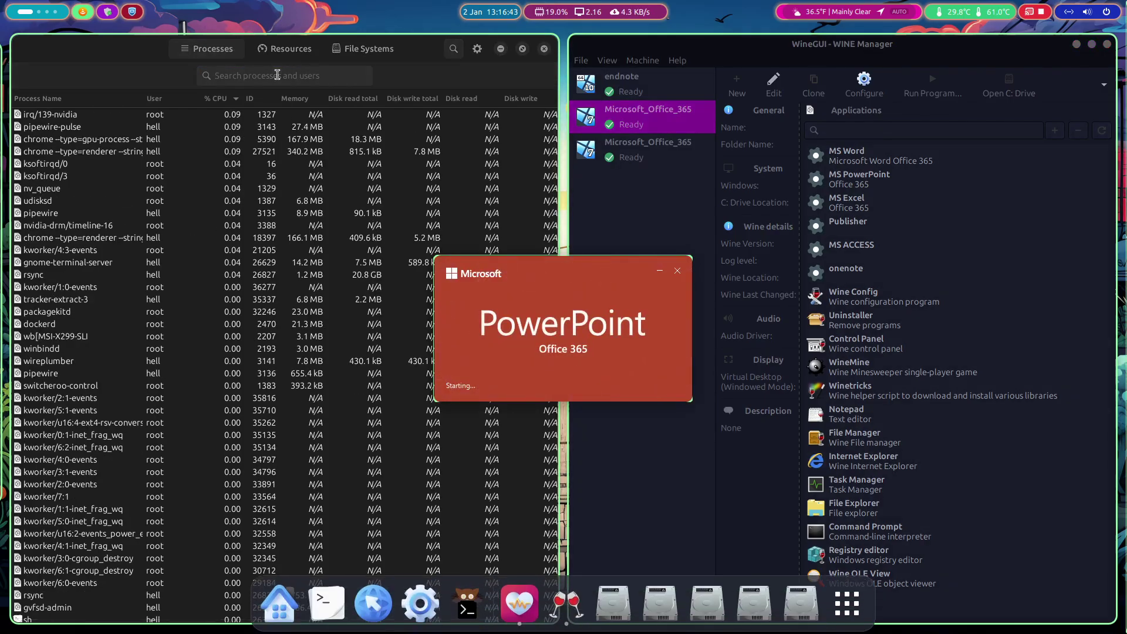
{"action": "left_click", "coordinate": [277, 75]}
{"action": "type", "text": "win"}
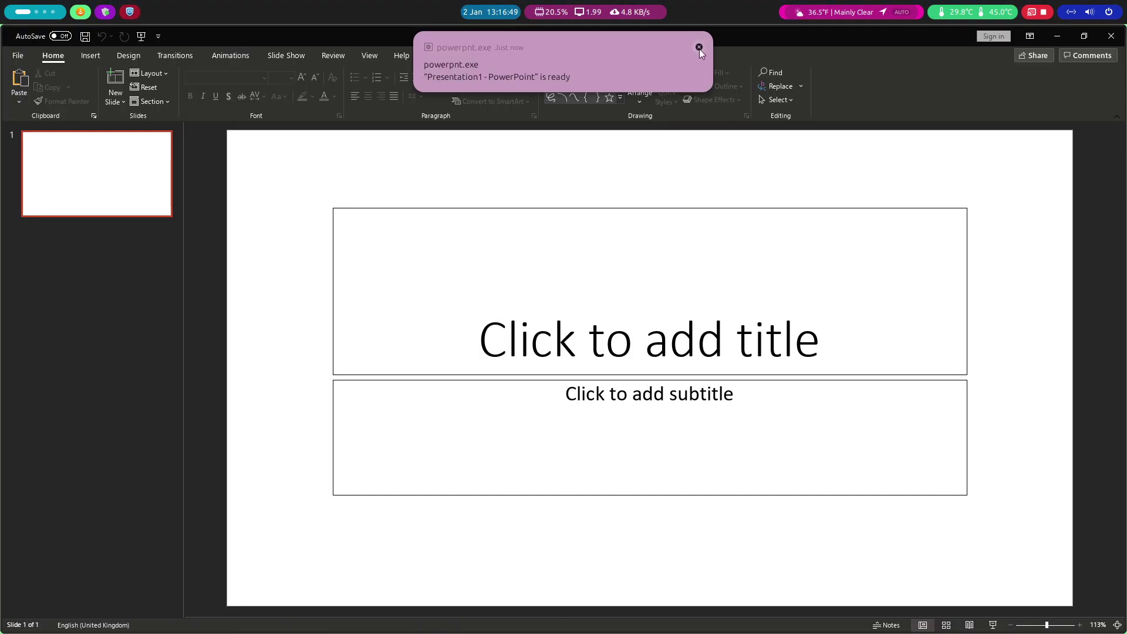
Enter the title 'Ubuntu 24.04.1' / 'GNOME 46' on two lines and the subtitle 'Wayland'.
{"action": "left_click", "coordinate": [699, 47]}
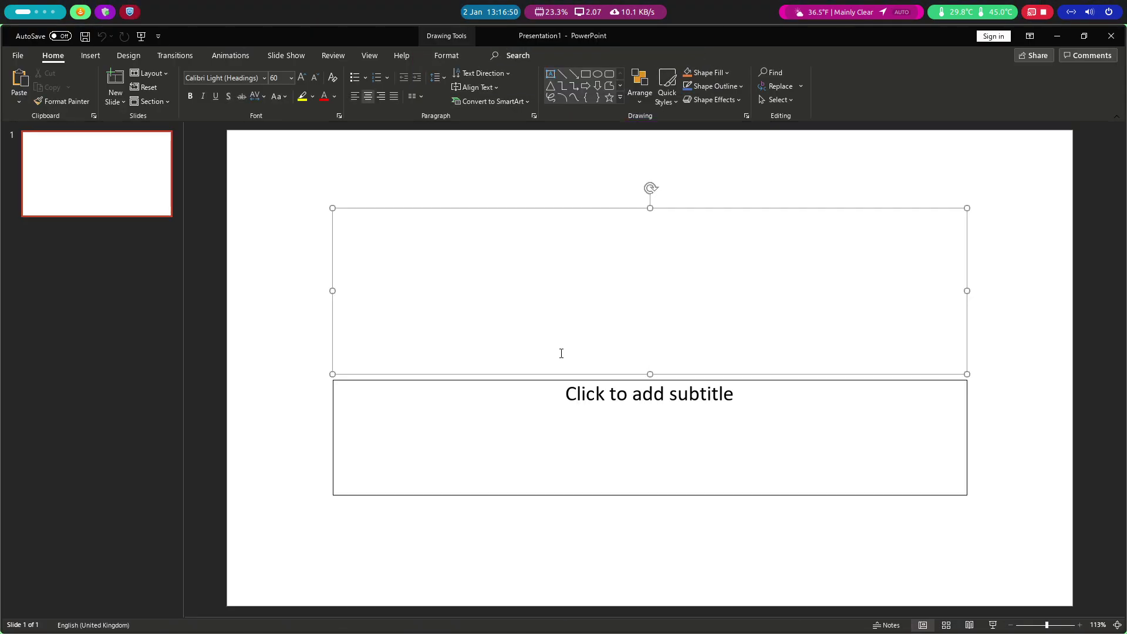
{"action": "type", "text": "Ubuntu"}
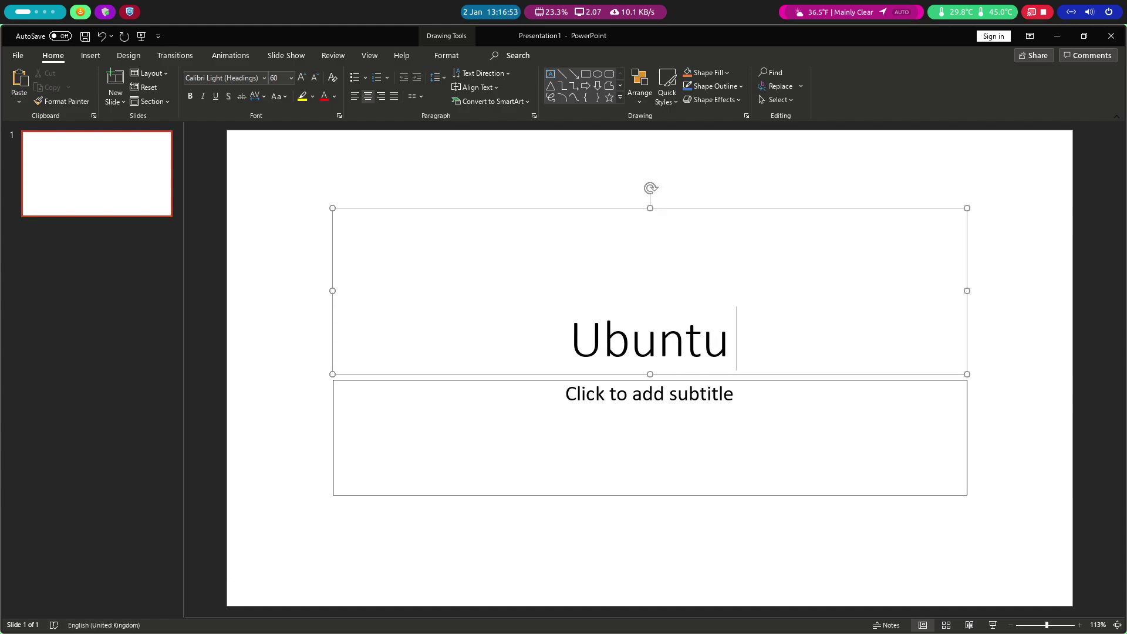
{"action": "type", "text": " 24.01"}
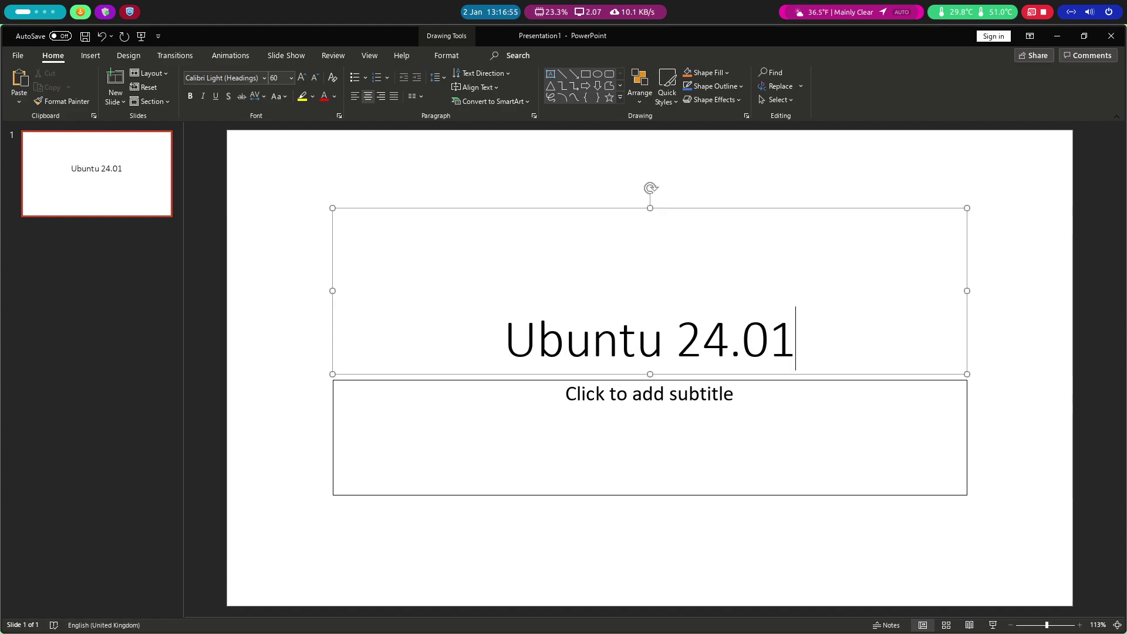
{"action": "key", "text": "BackSpace"}
{"action": "type", "text": "4.1"}
{"action": "key", "text": "Return"}
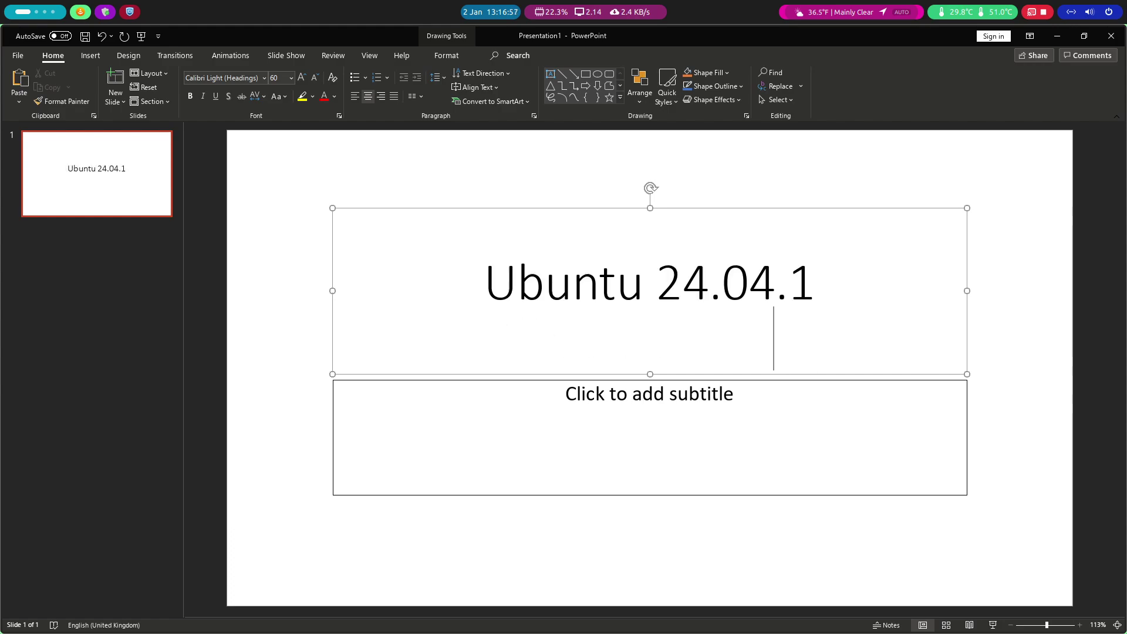
{"action": "type", "text": "GNOME"}
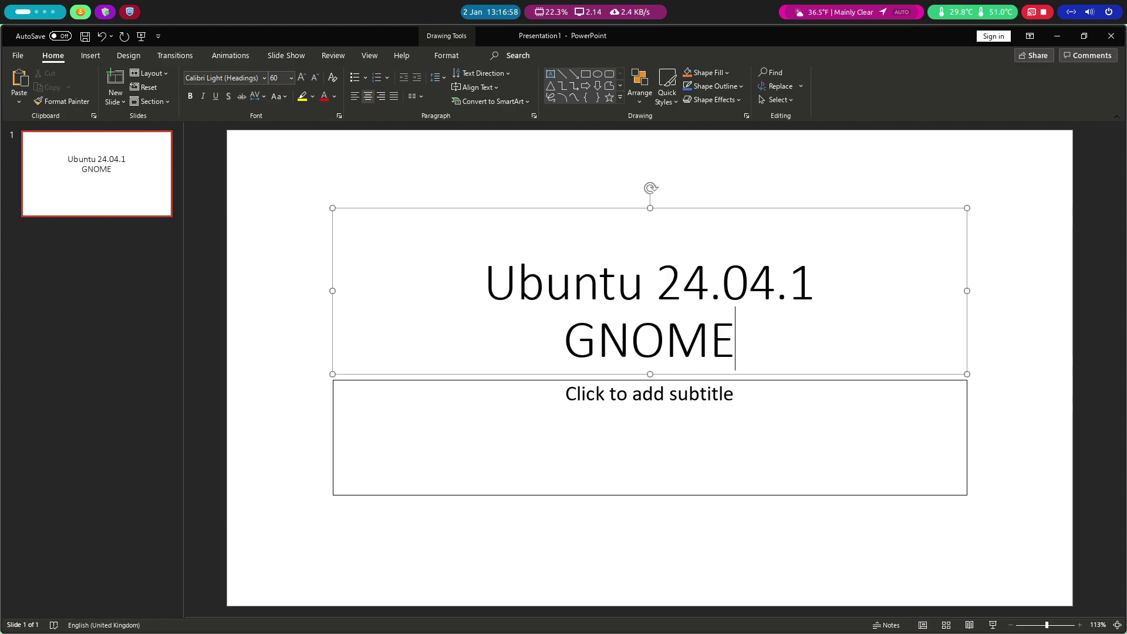
{"action": "type", "text": " 46"}
{"action": "left_click", "coordinate": [611, 403]}
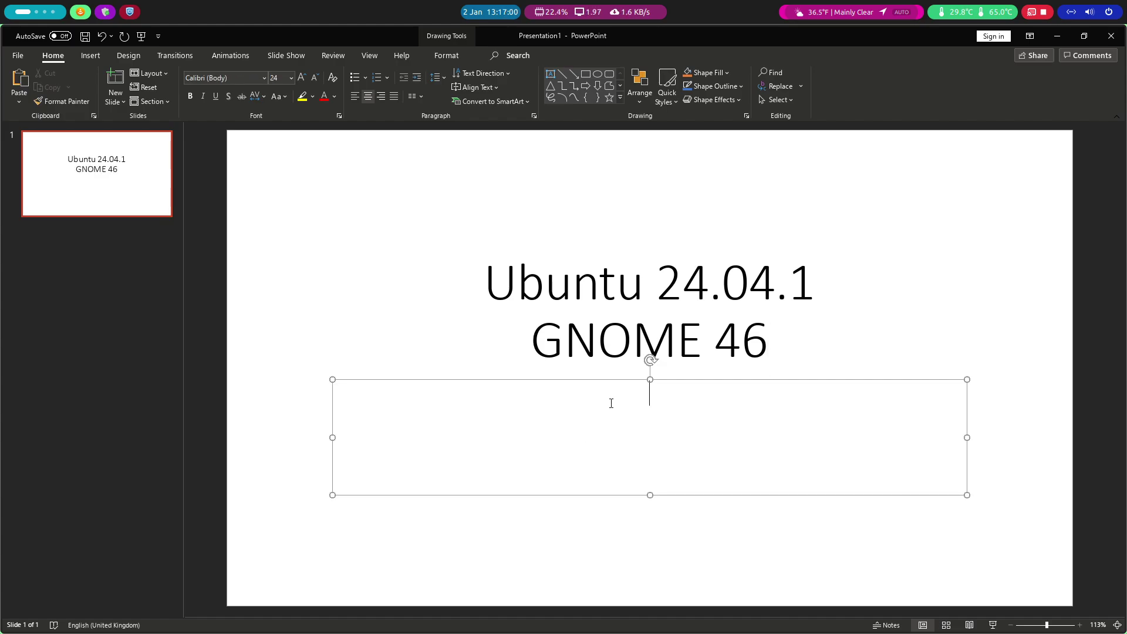
{"action": "type", "text": "Wayland"}
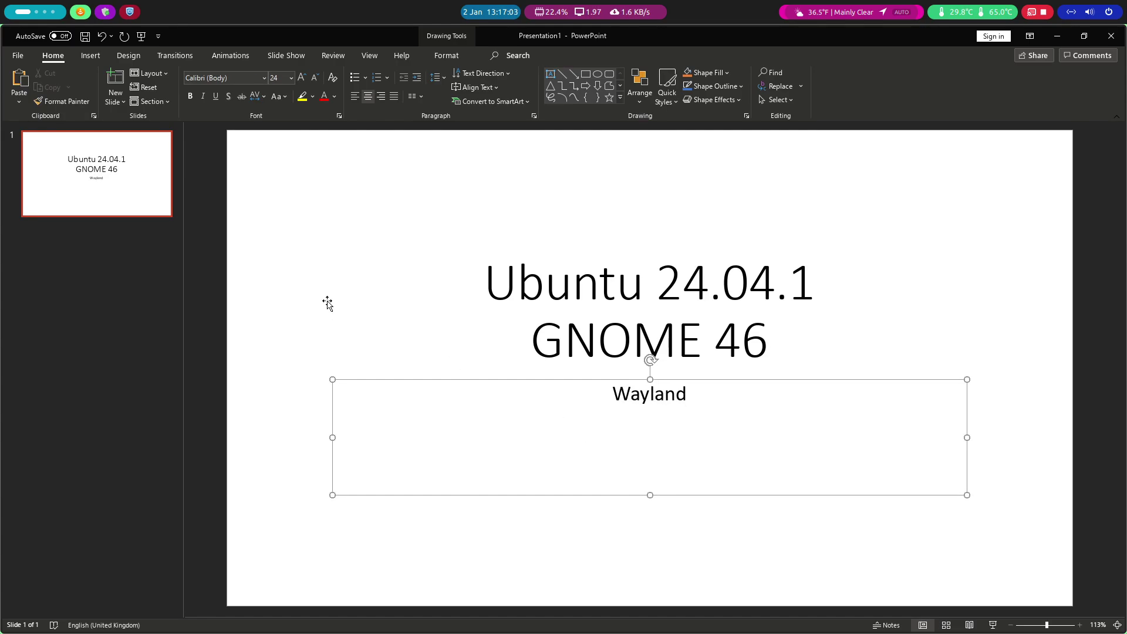
{"action": "left_click", "coordinate": [322, 283]}
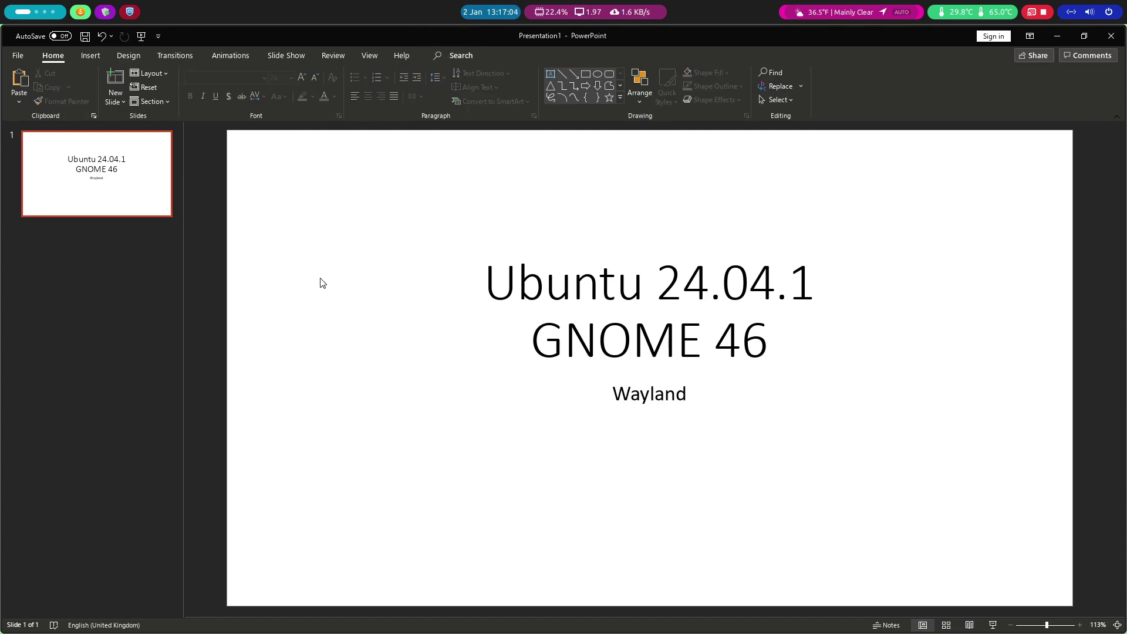
Open File > Account to see Microsoft Office 365 ProPlus, Version 2002 details.
{"action": "left_click", "coordinate": [99, 57]}
{"action": "left_click", "coordinate": [128, 55]}
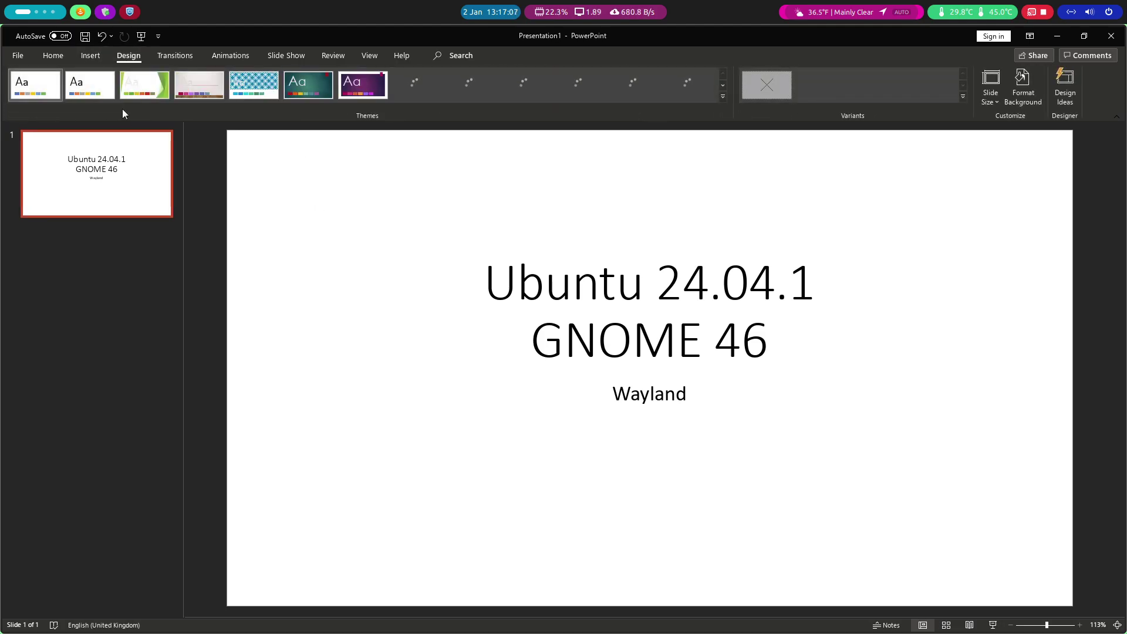
{"action": "left_click", "coordinate": [21, 57]}
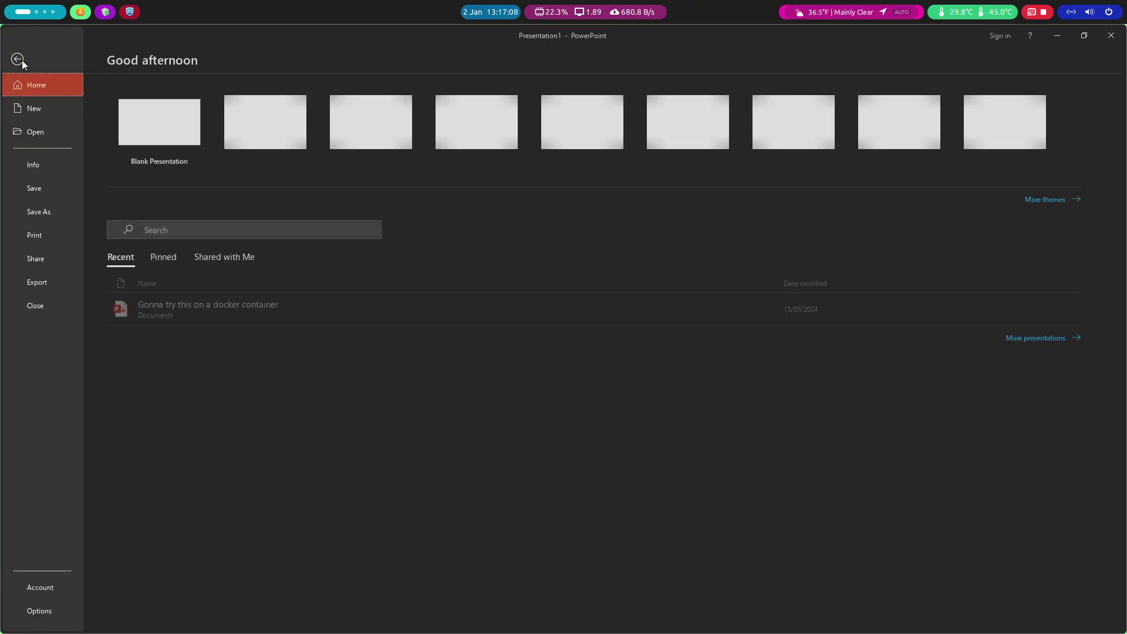
{"action": "left_click", "coordinate": [50, 588]}
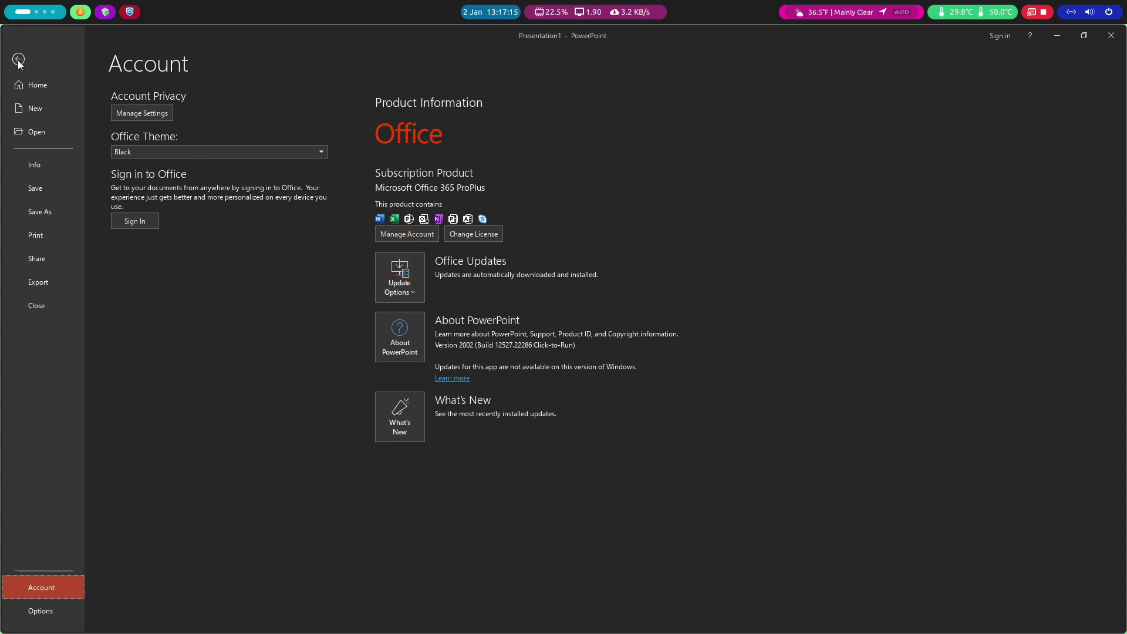
Go to the backstage Home page and browse the full presentation template gallery.
{"action": "left_click", "coordinate": [36, 89]}
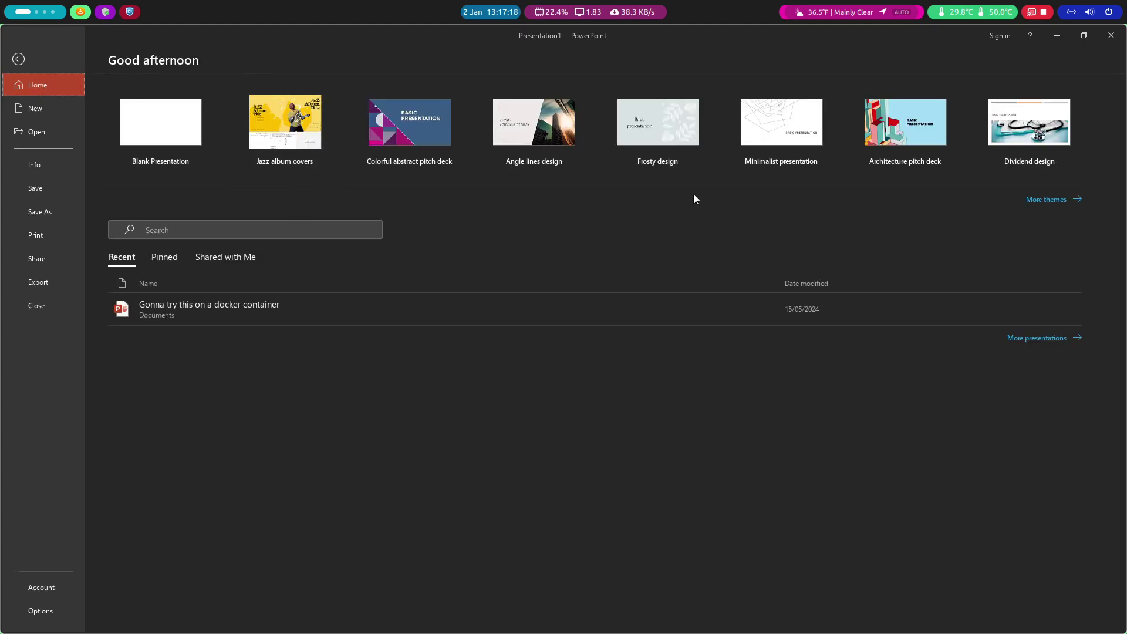
{"action": "left_click", "coordinate": [1052, 200]}
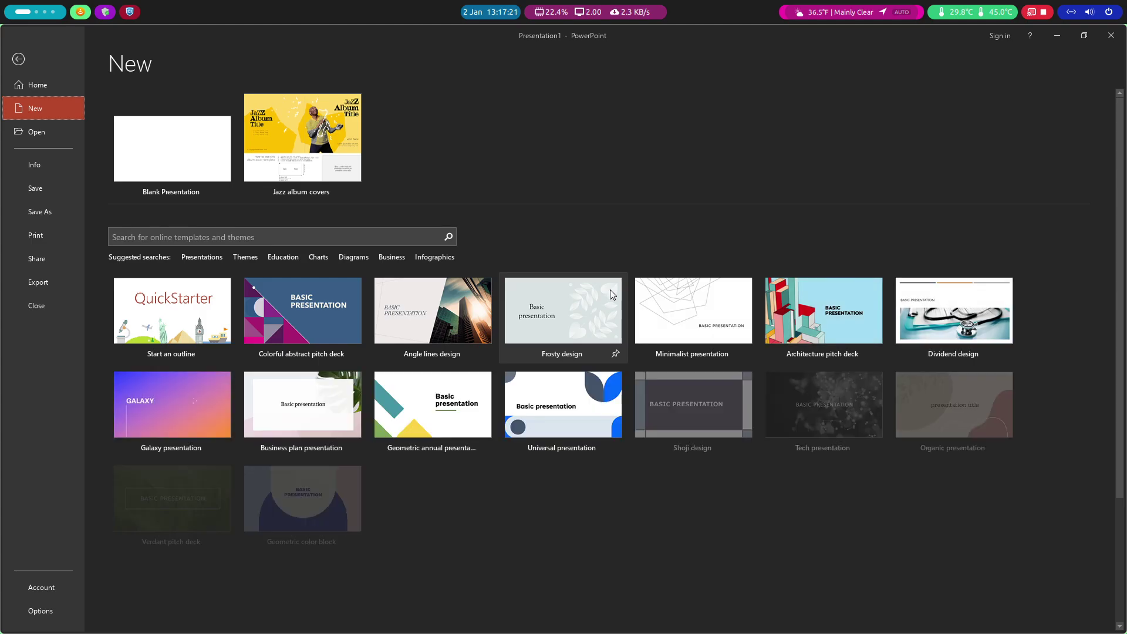
{"action": "scroll", "coordinate": [611, 290], "scroll_direction": "down", "scroll_amount": 3}
{"action": "scroll", "coordinate": [611, 290], "scroll_direction": "down", "scroll_amount": 2}
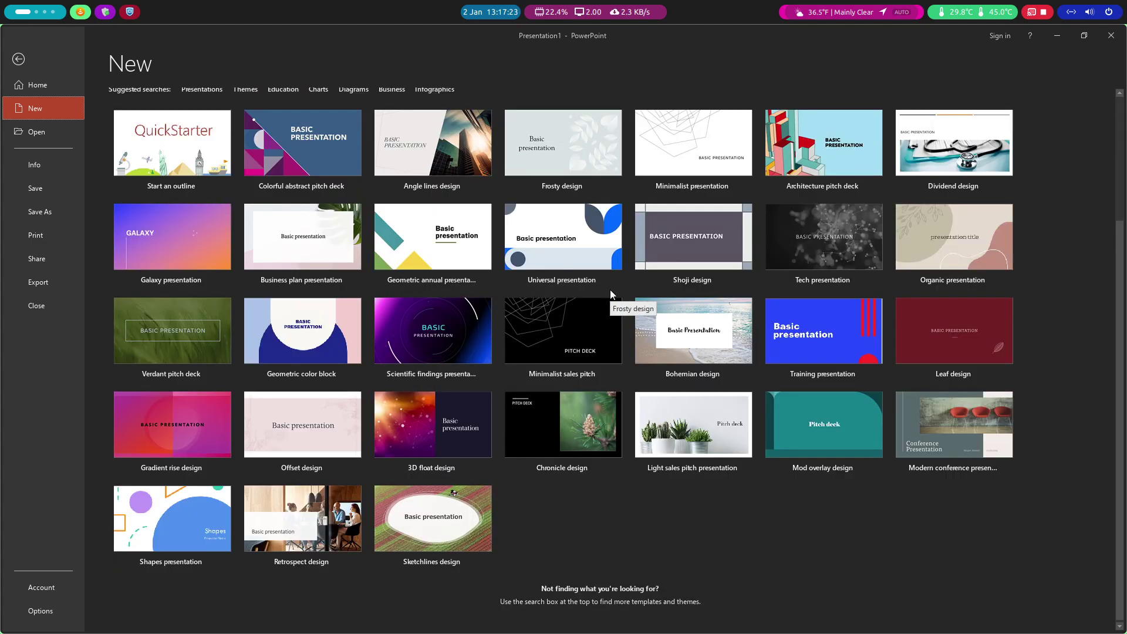
{"action": "scroll", "coordinate": [610, 290], "scroll_direction": "up", "scroll_amount": 5}
Search the online templates for 'cv' and then 'memo', then return to the slide.
{"action": "left_click", "coordinate": [257, 236]}
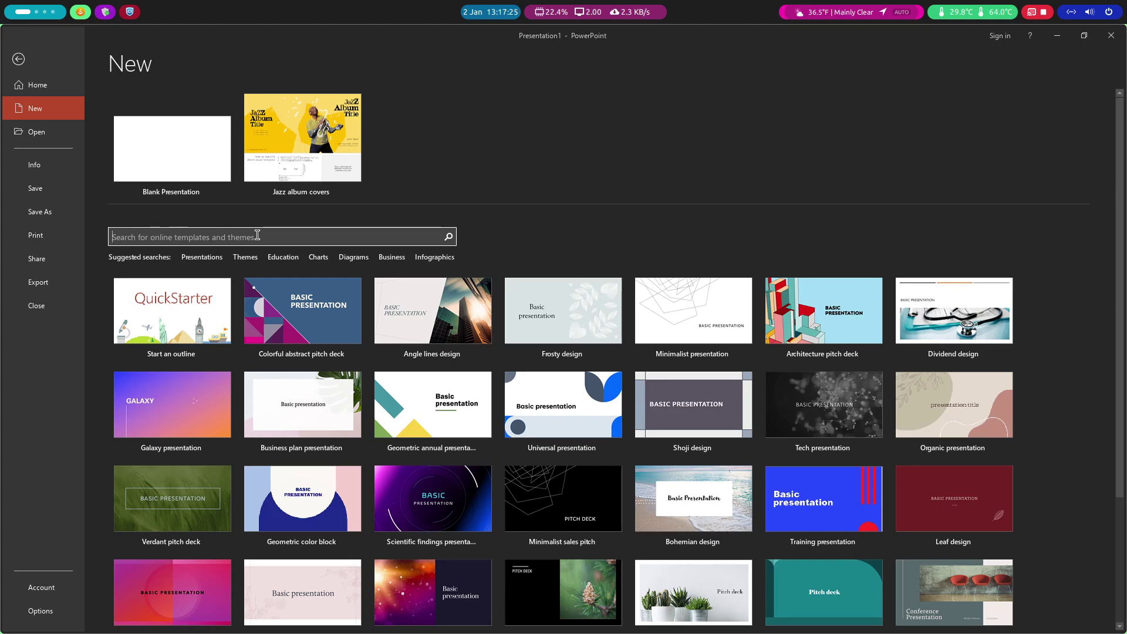
{"action": "type", "text": "cv"}
{"action": "key", "text": "Return"}
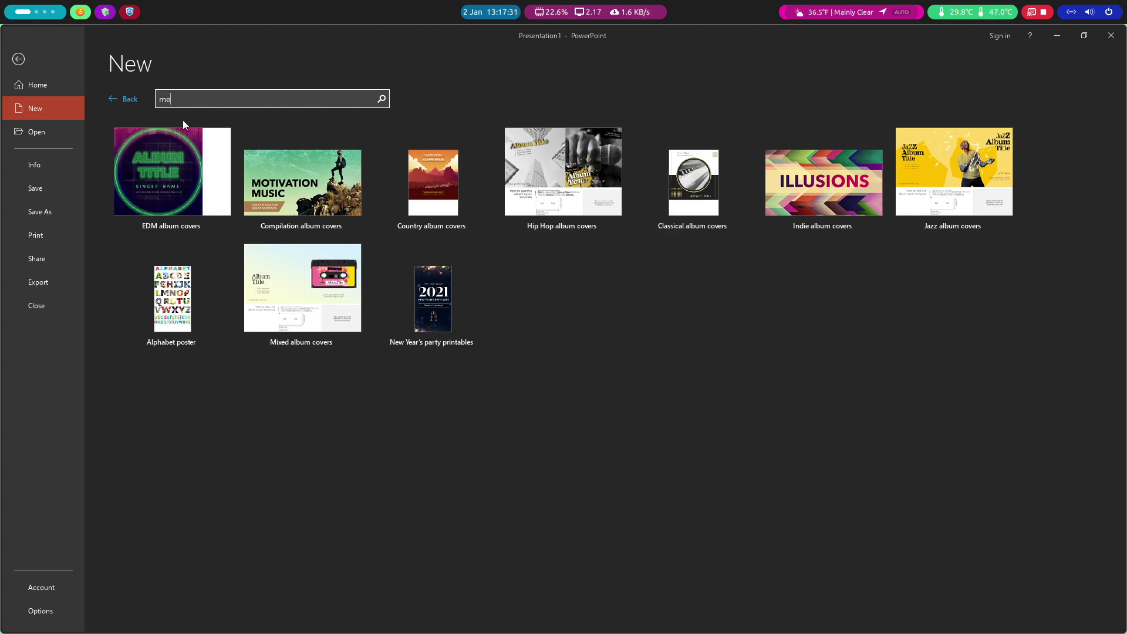
{"action": "type", "text": "mo"}
{"action": "key", "text": "Return"}
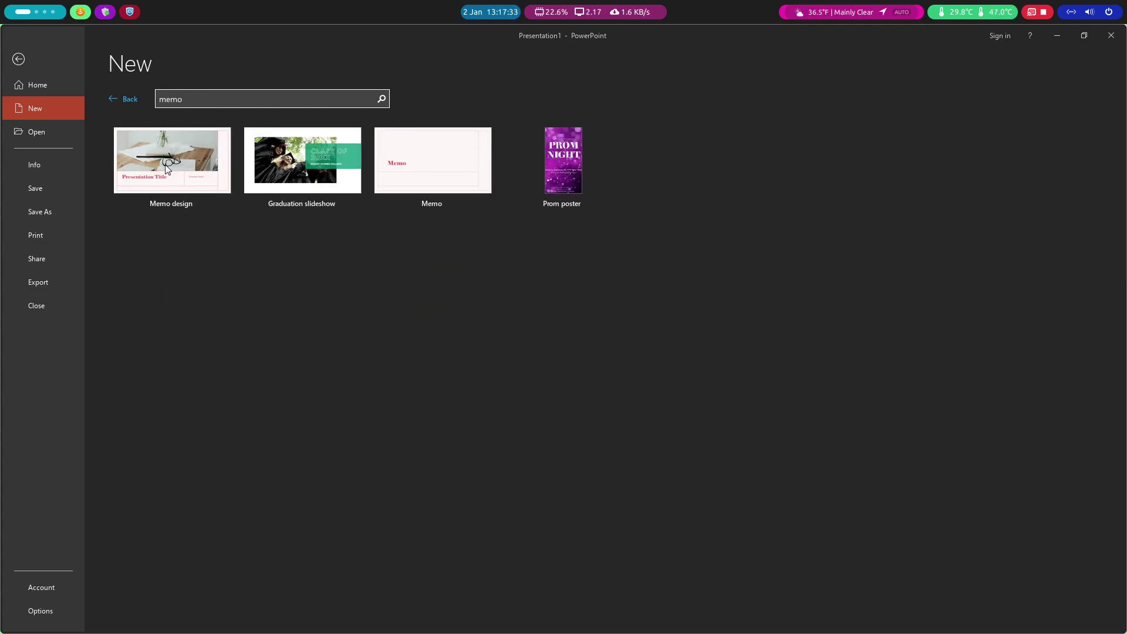
{"action": "left_click", "coordinate": [18, 59]}
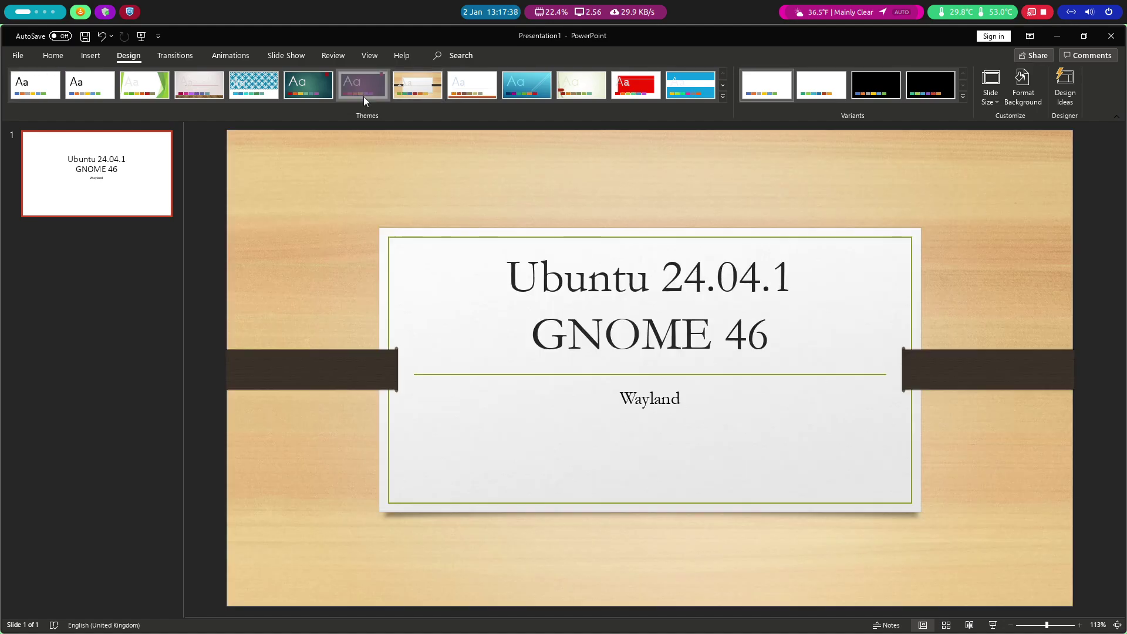
Apply the purple theme, then the watercolour framed Design Ideas layout, and close the pane.
{"action": "left_click", "coordinate": [364, 94]}
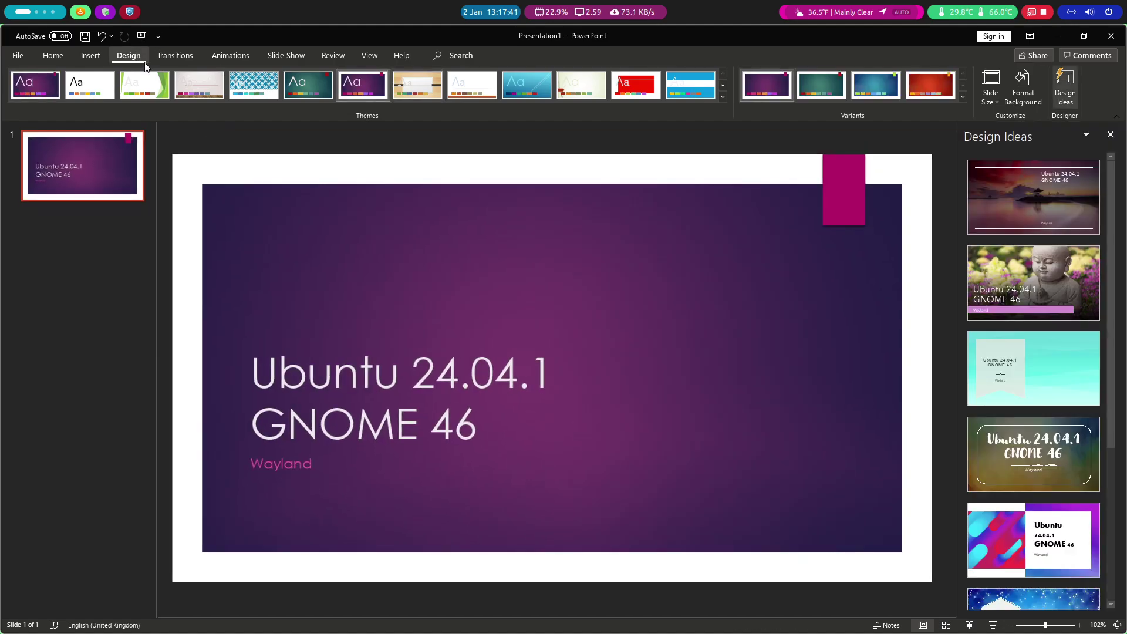
{"action": "scroll", "coordinate": [1047, 212], "scroll_direction": "down", "scroll_amount": 3}
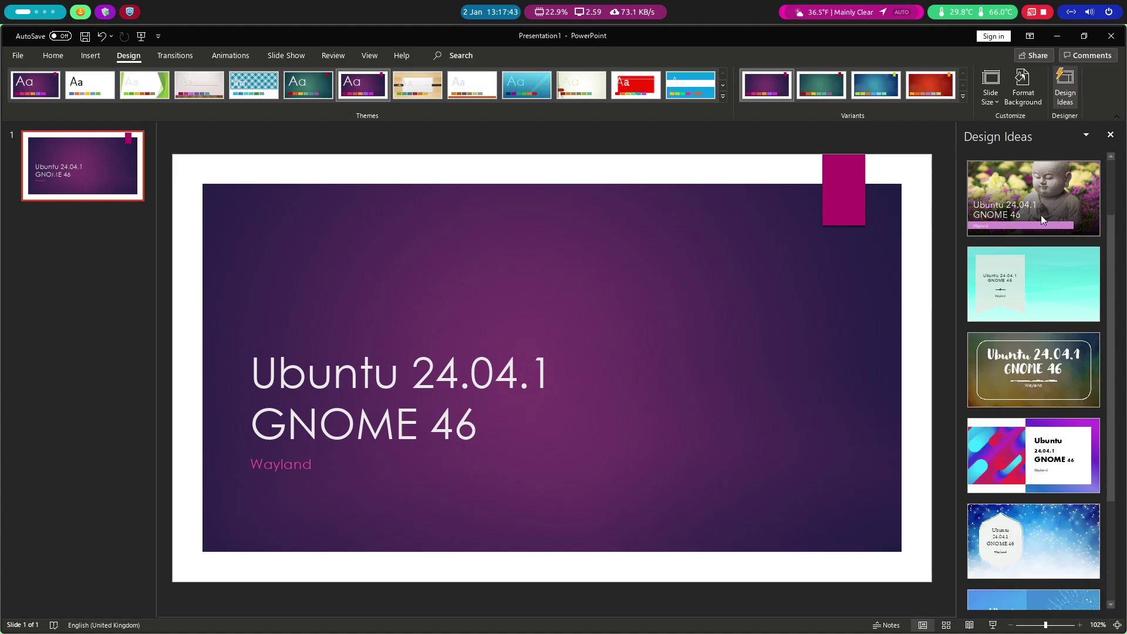
{"action": "left_click", "coordinate": [1037, 203]}
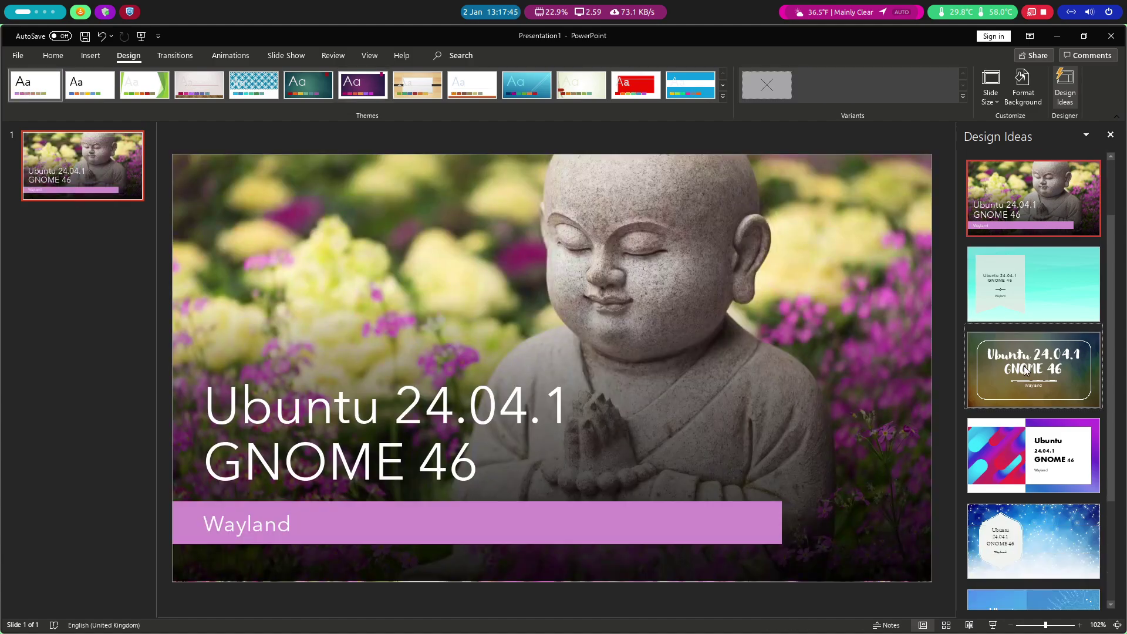
{"action": "scroll", "coordinate": [1037, 352], "scroll_direction": "down", "scroll_amount": 1}
{"action": "left_click", "coordinate": [1033, 340]}
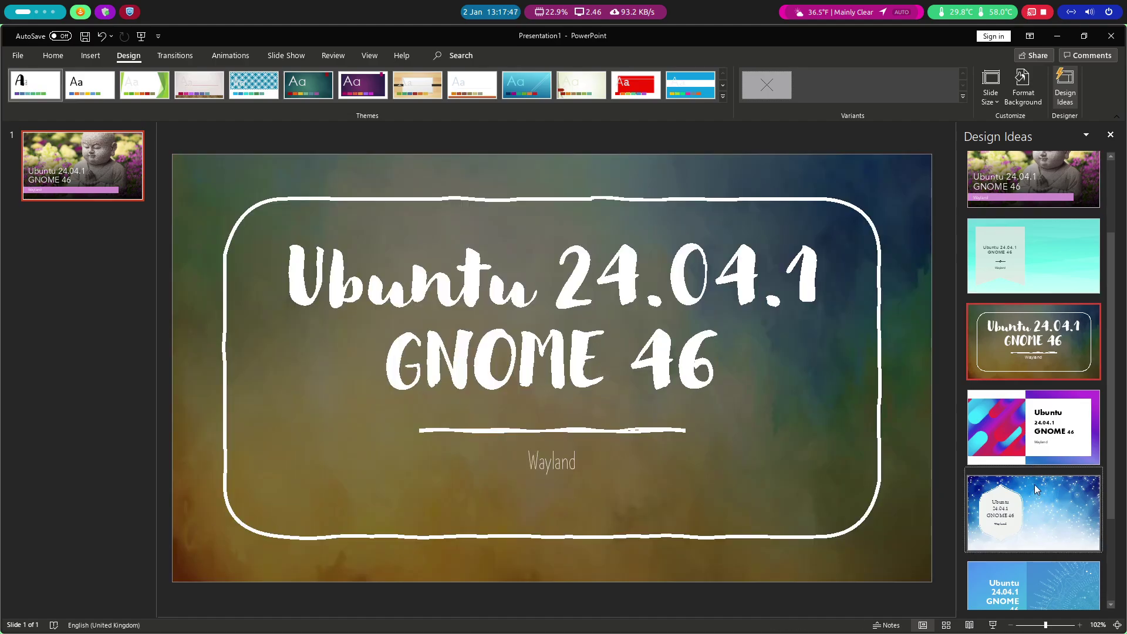
{"action": "scroll", "coordinate": [1037, 489], "scroll_direction": "up", "scroll_amount": 1}
{"action": "left_click", "coordinate": [1110, 134]}
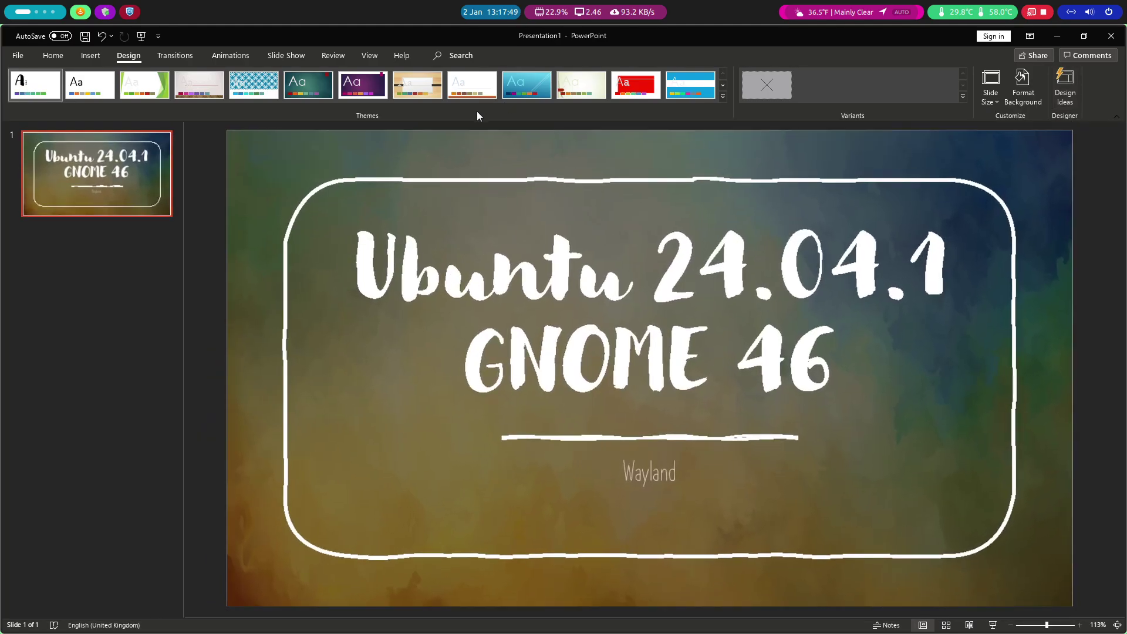
Try the Peel Off, Blinds and Clock transitions, settling on Honeycomb lasting 04.40.
{"action": "left_click", "coordinate": [174, 56]}
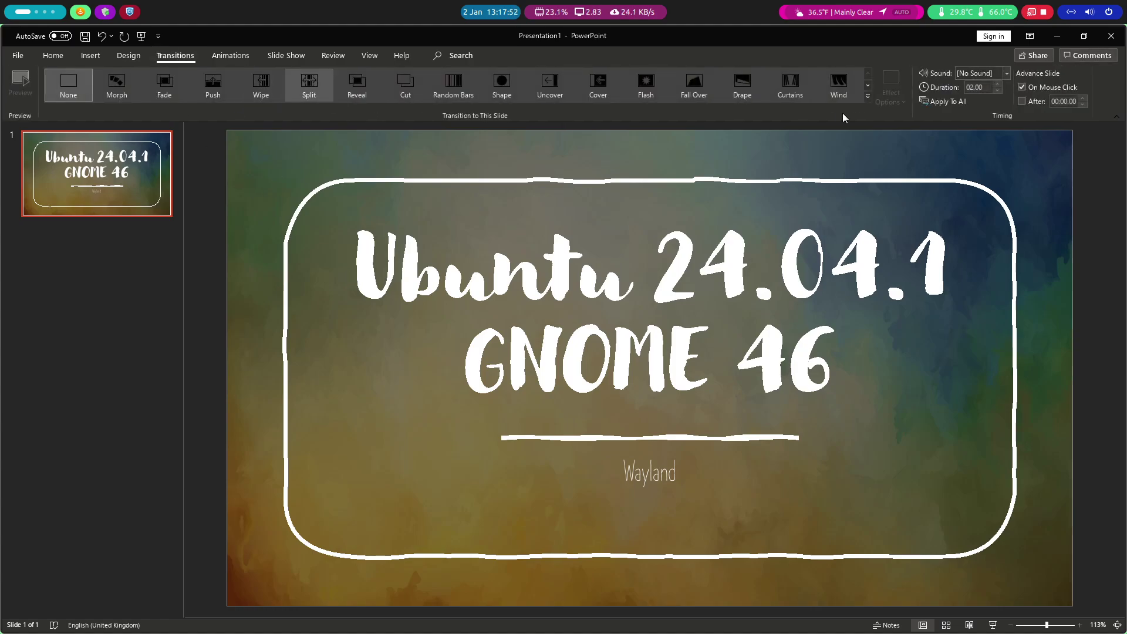
{"action": "left_click", "coordinate": [867, 96]}
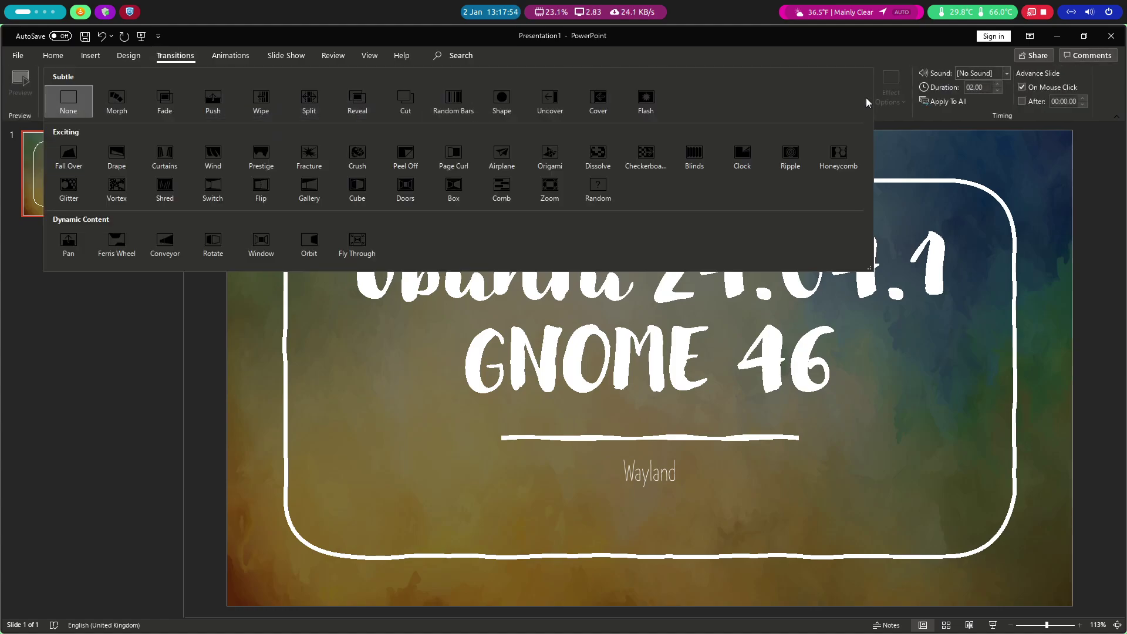
{"action": "left_click", "coordinate": [403, 158]}
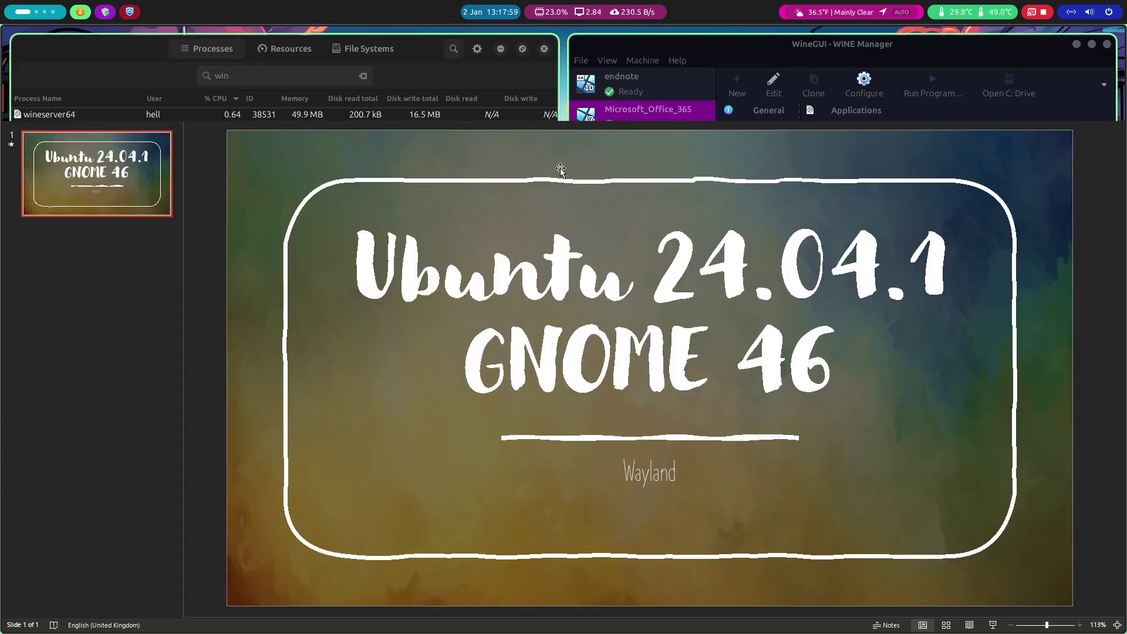
{"action": "left_click", "coordinate": [613, 384]}
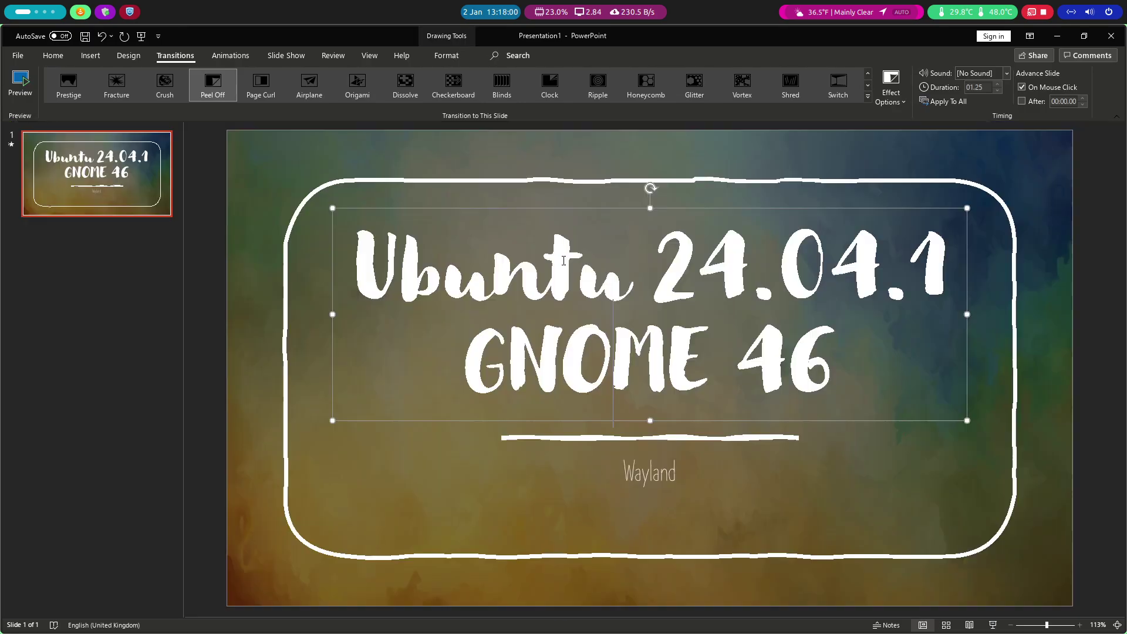
{"action": "left_click", "coordinate": [507, 79]}
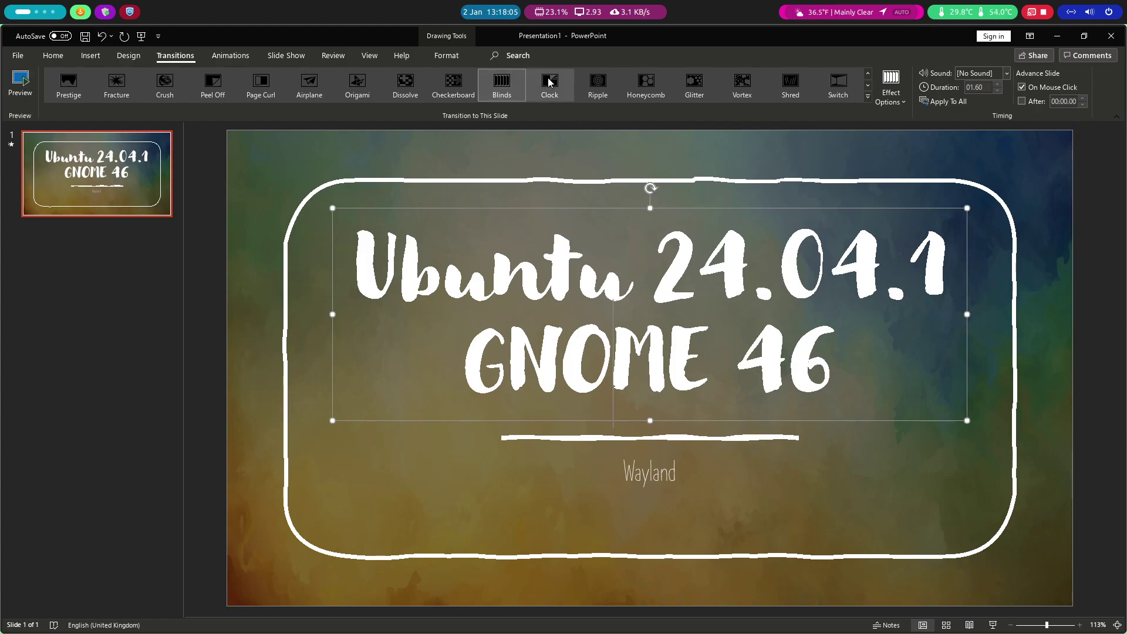
{"action": "left_click", "coordinate": [549, 82]}
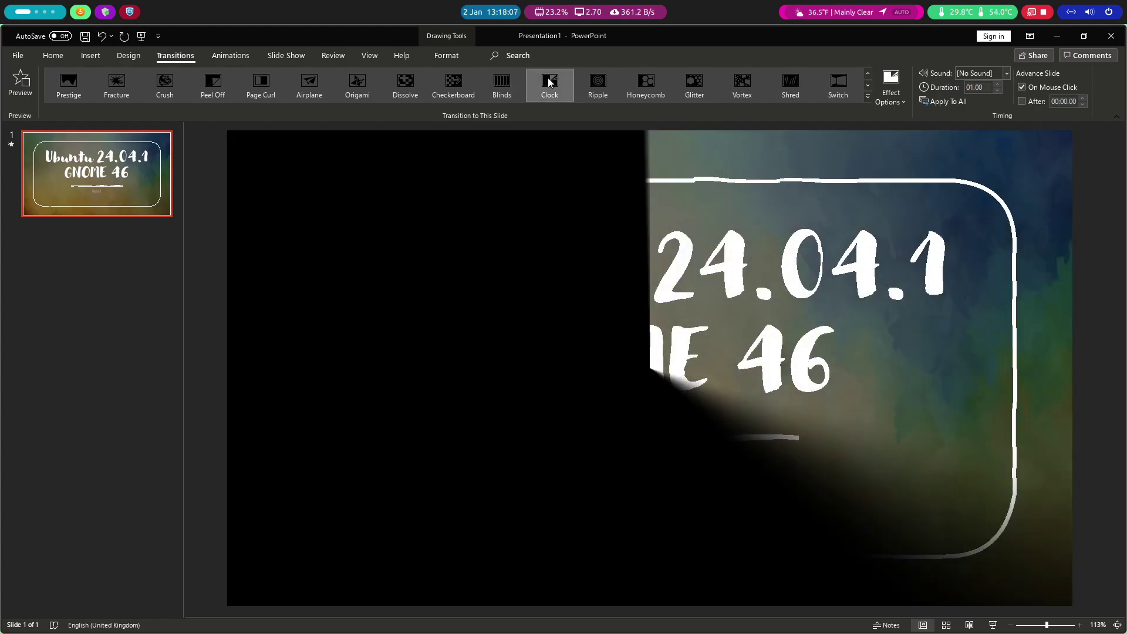
{"action": "left_click", "coordinate": [646, 87]}
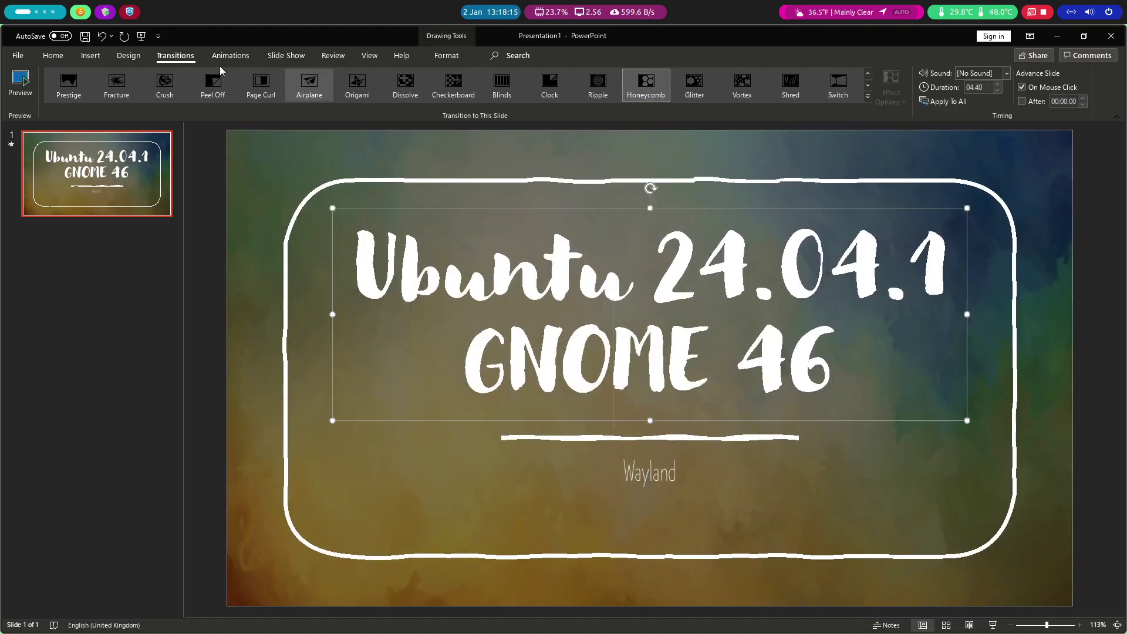
Try Split and Shape on the title, then settle on the Grow & Turn entrance, 01.00.
{"action": "left_click", "coordinate": [224, 55]}
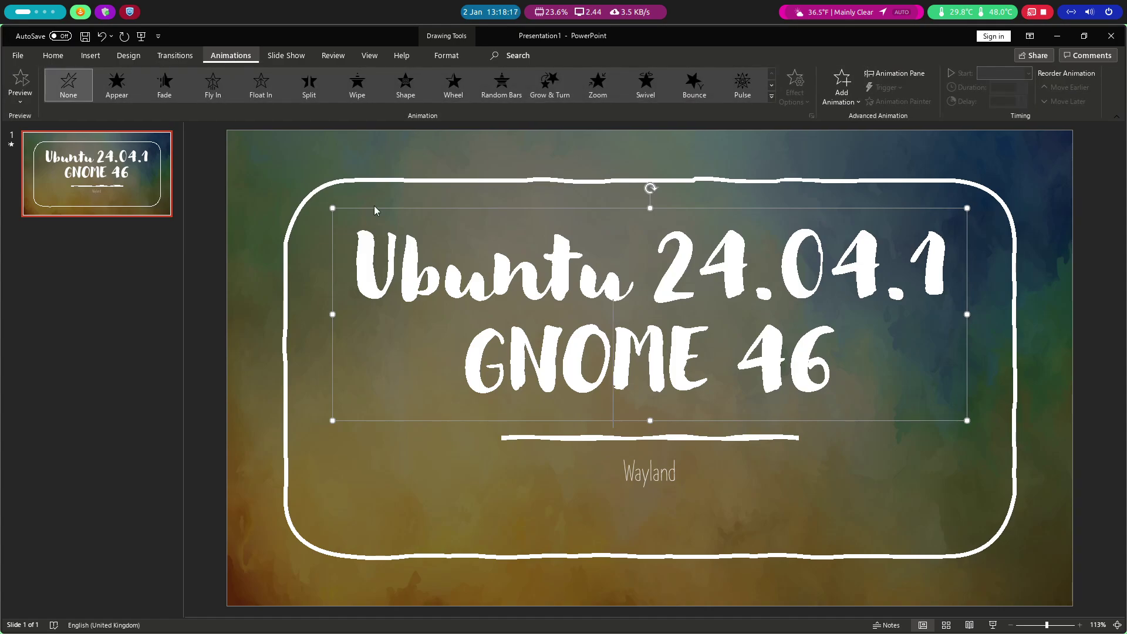
{"action": "left_click", "coordinate": [315, 94]}
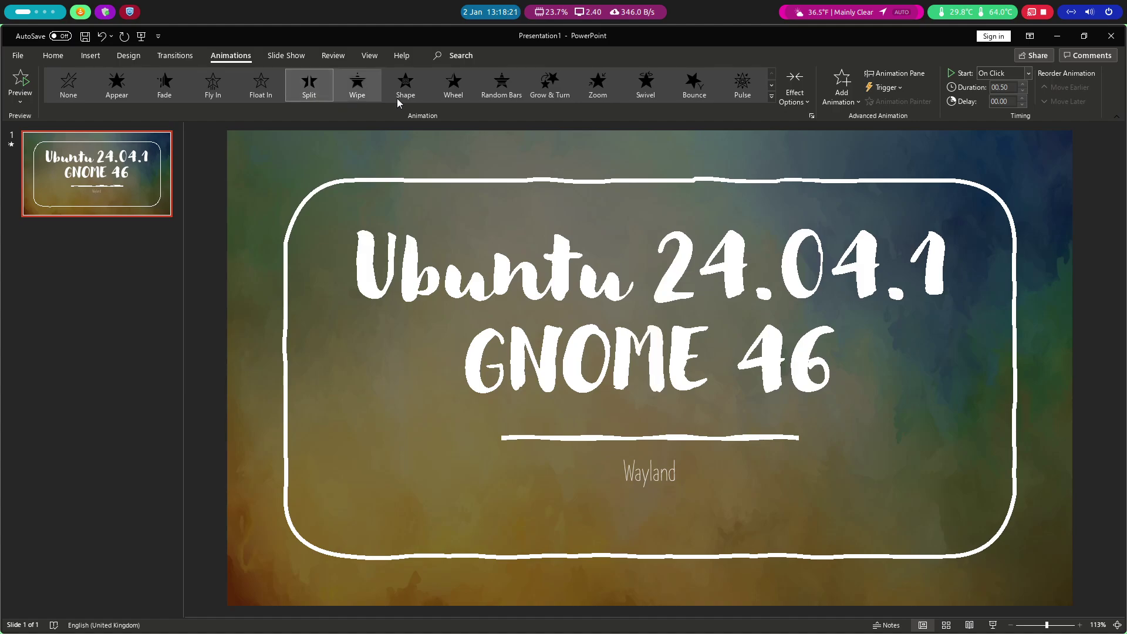
{"action": "left_click", "coordinate": [417, 86]}
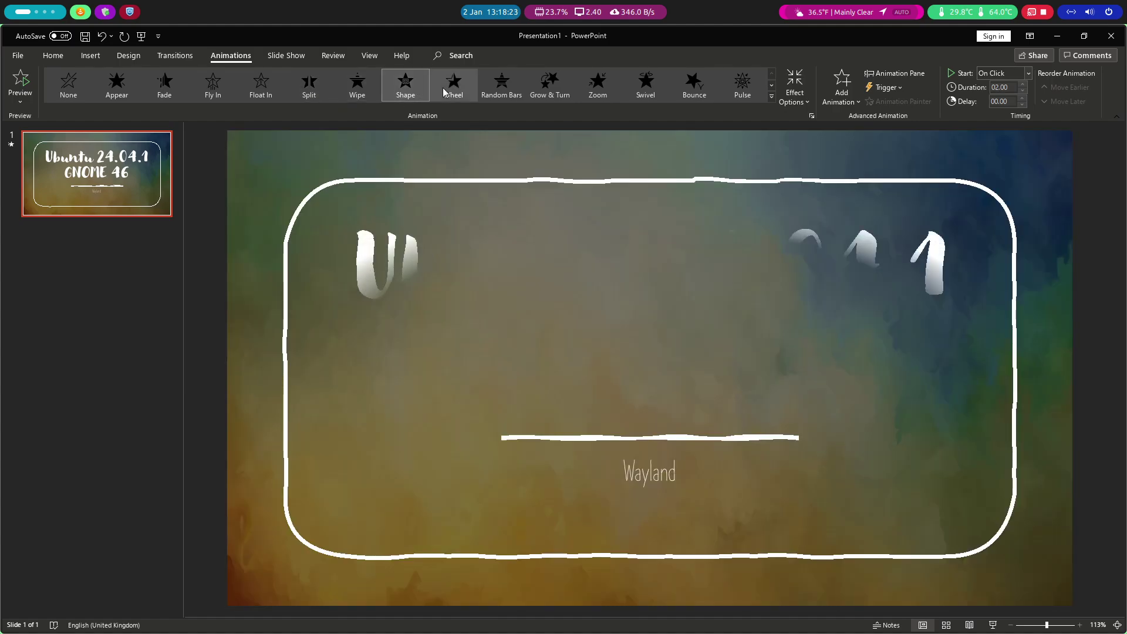
{"action": "left_click", "coordinate": [557, 87]}
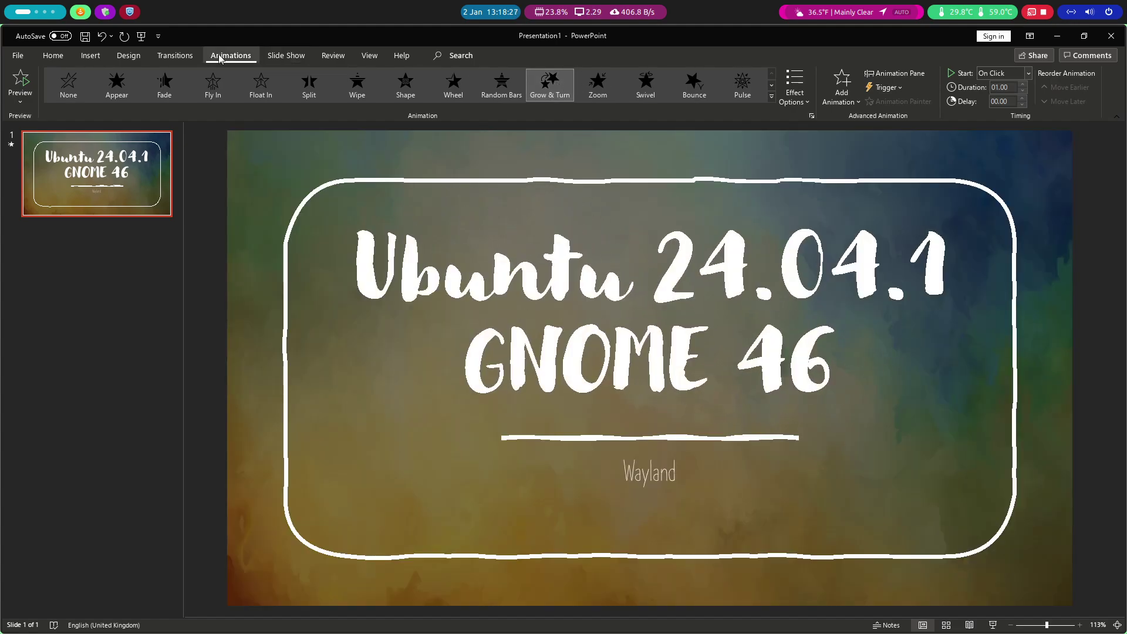
Turn off Use Presenter View and test-run the slide show.
{"action": "left_click", "coordinate": [284, 59]}
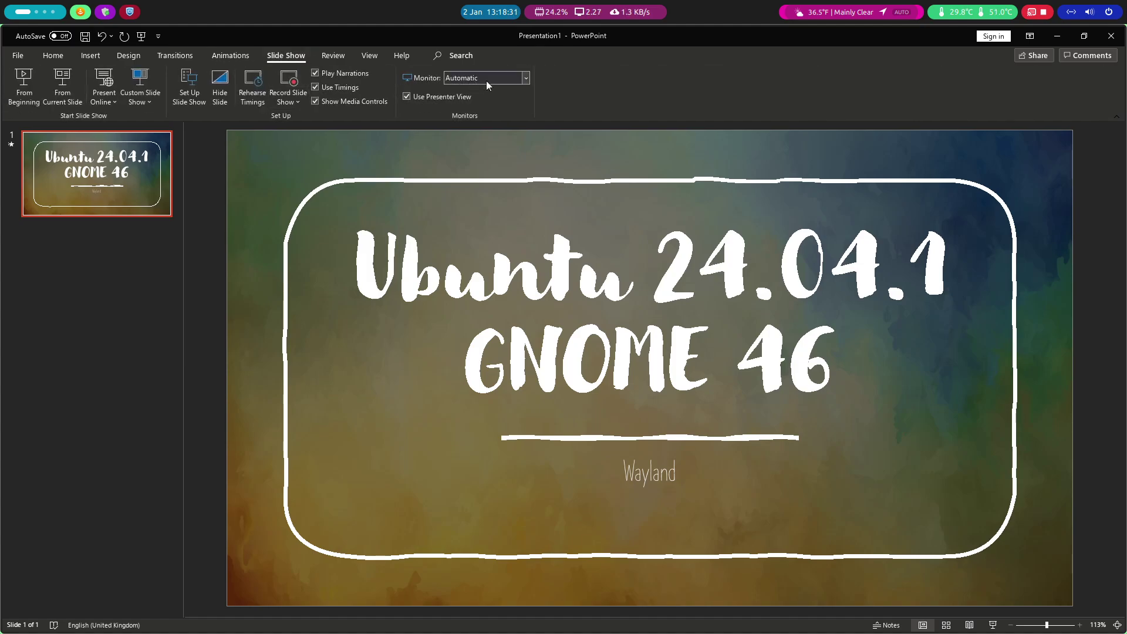
{"action": "left_click", "coordinate": [525, 80]}
{"action": "left_click", "coordinate": [527, 80]}
{"action": "left_click", "coordinate": [422, 98]}
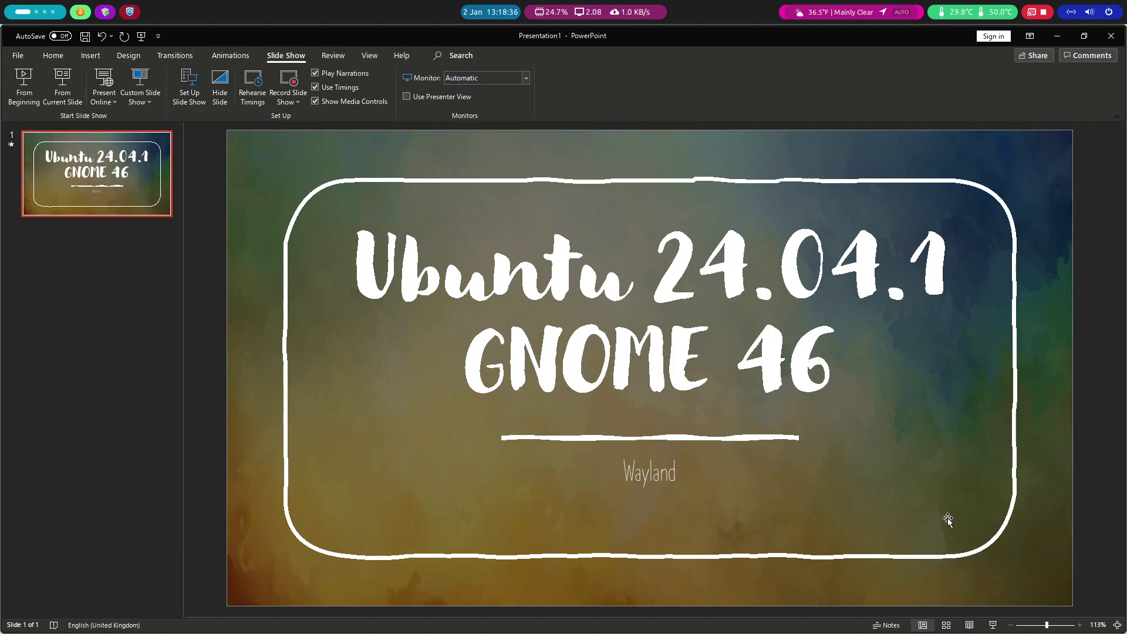
{"action": "left_click", "coordinate": [993, 626]}
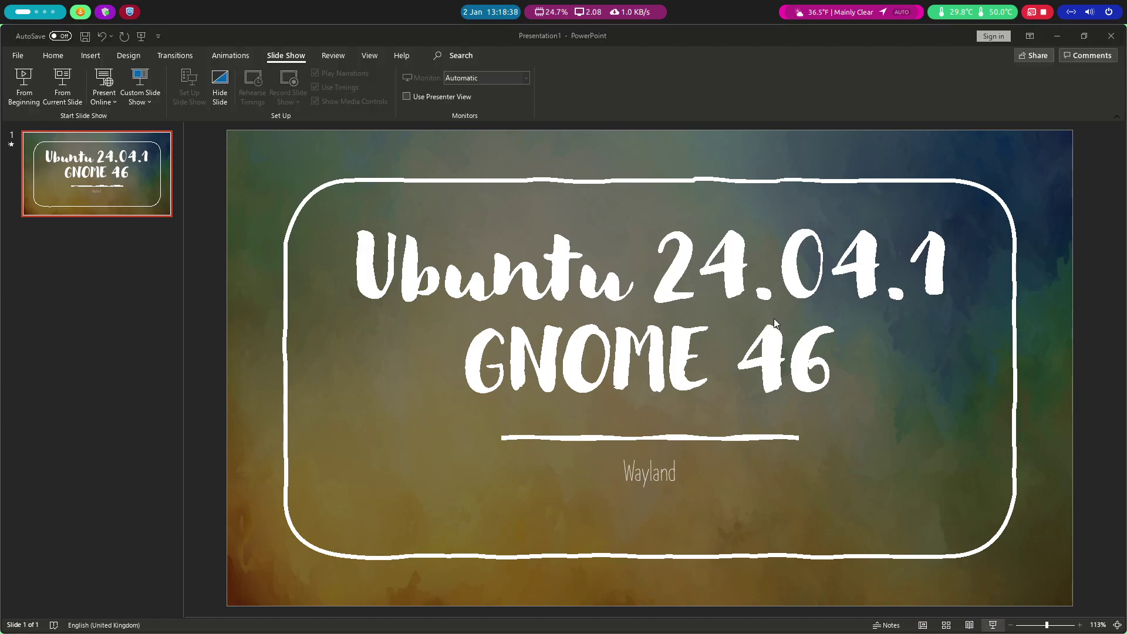
{"action": "key", "text": "Escape"}
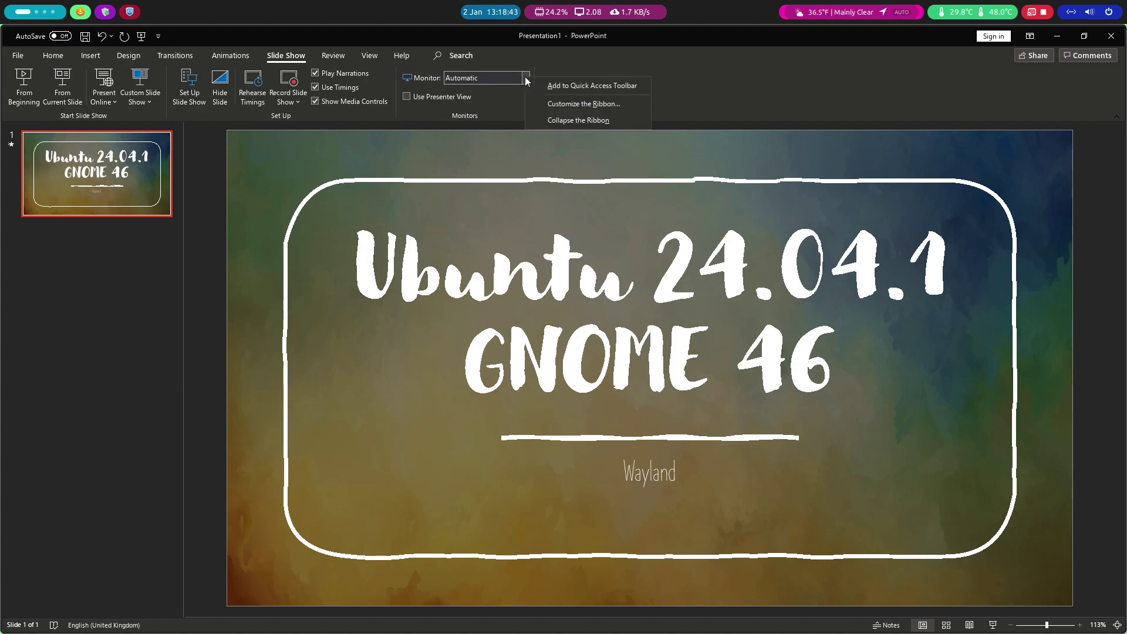
Test the show on Monitor 2 Display2, then set the monitor to Monitor 3 Display3.
{"action": "left_click", "coordinate": [526, 78]}
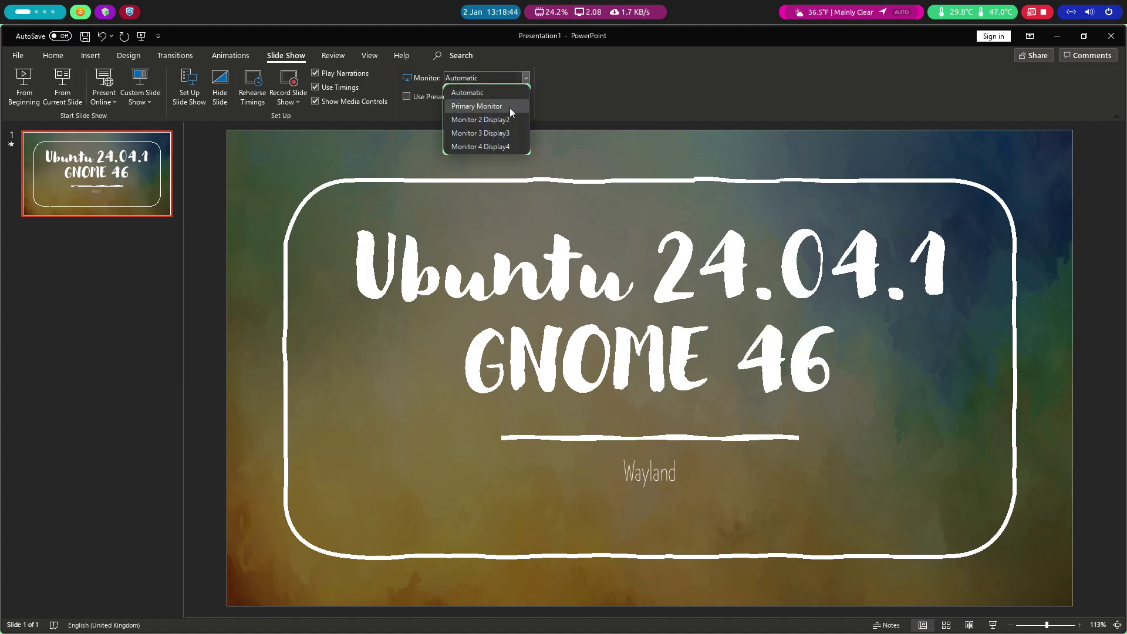
{"action": "left_click", "coordinate": [493, 125]}
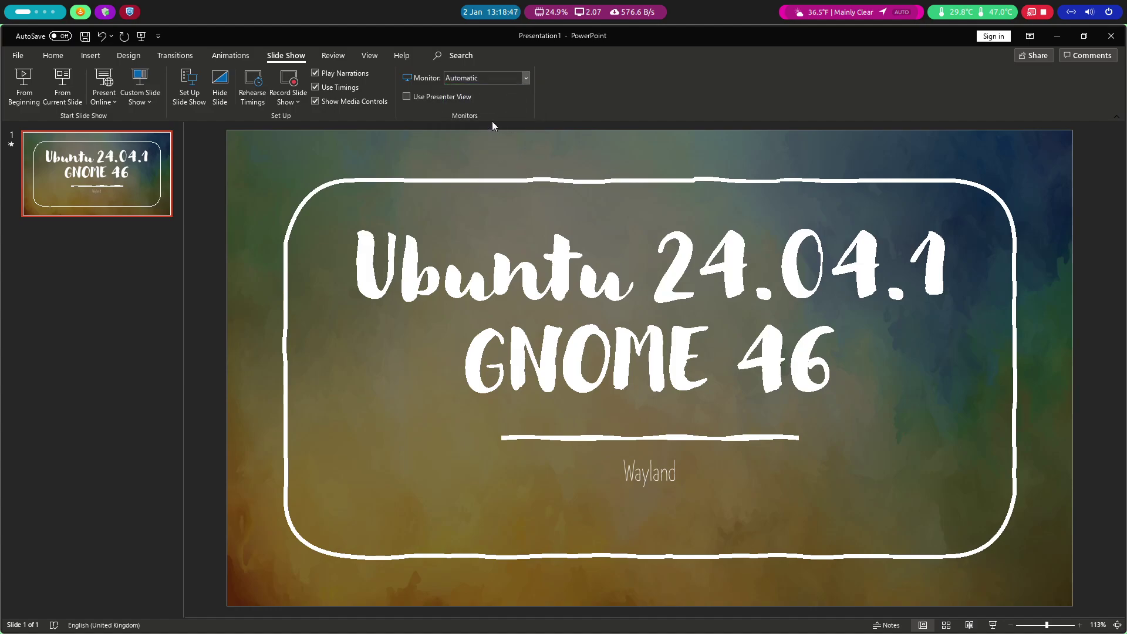
{"action": "left_click", "coordinate": [1001, 626]}
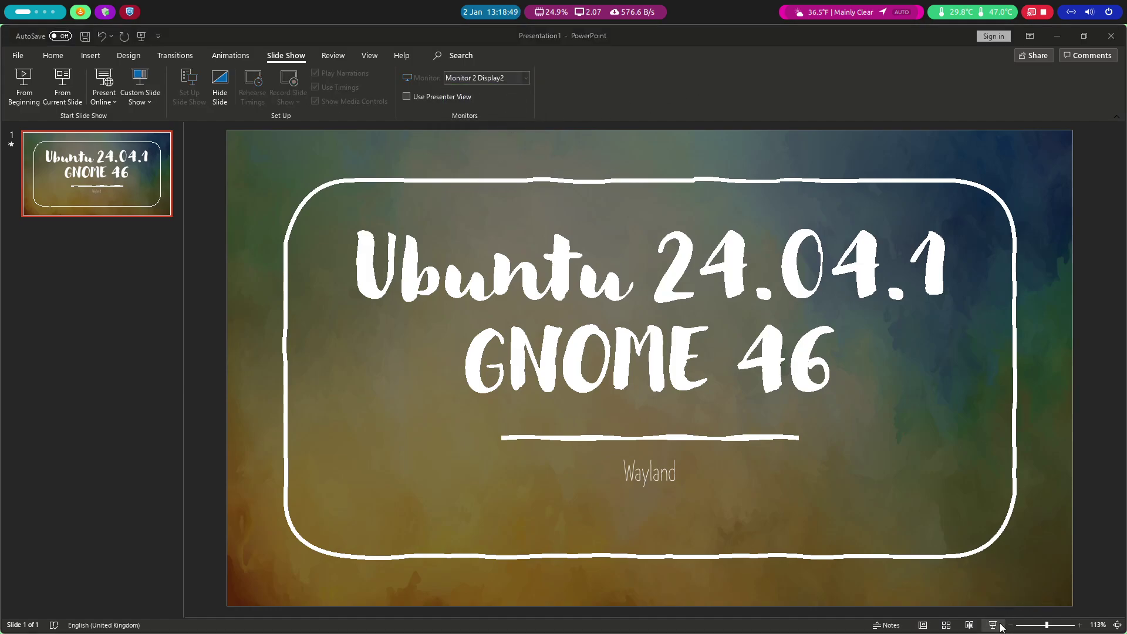
{"action": "key", "text": "Escape"}
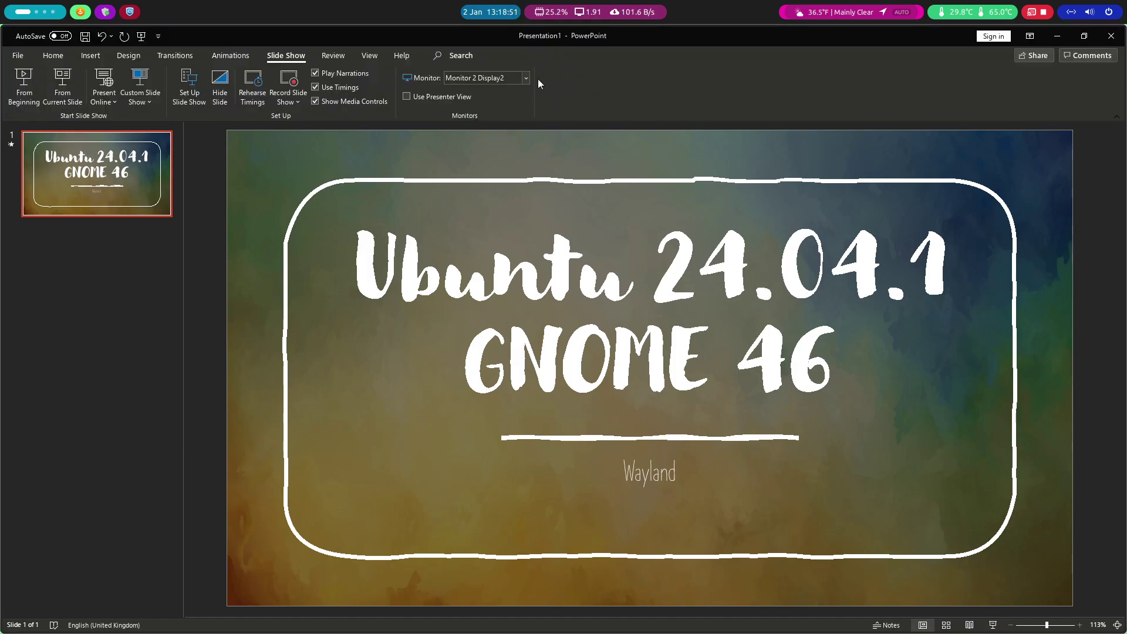
{"action": "left_click", "coordinate": [525, 81]}
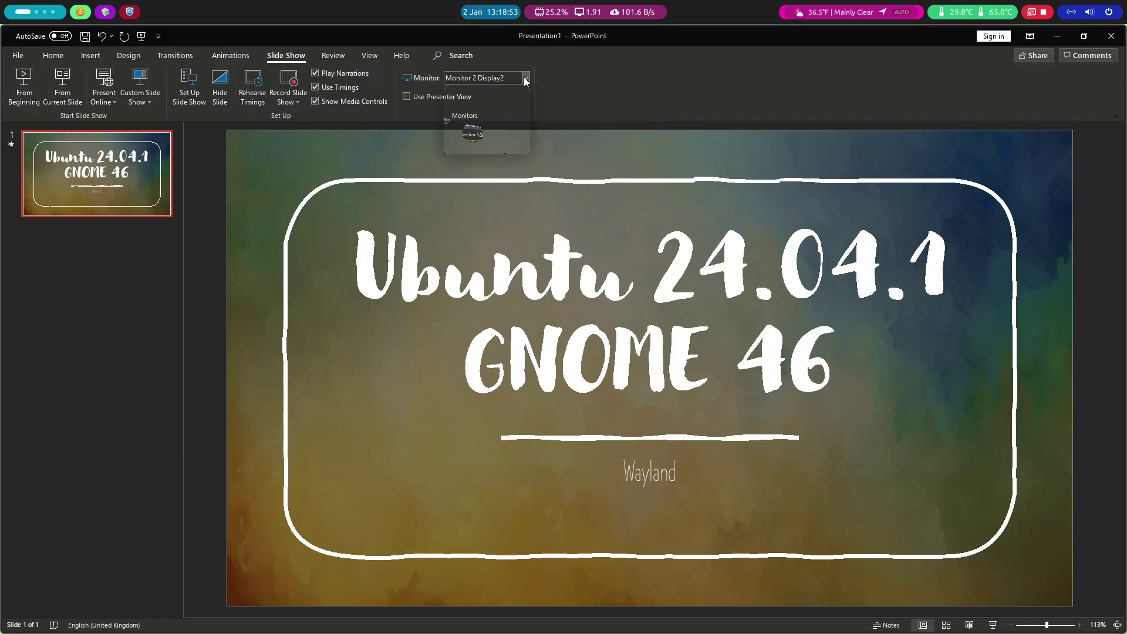
{"action": "left_click", "coordinate": [510, 138]}
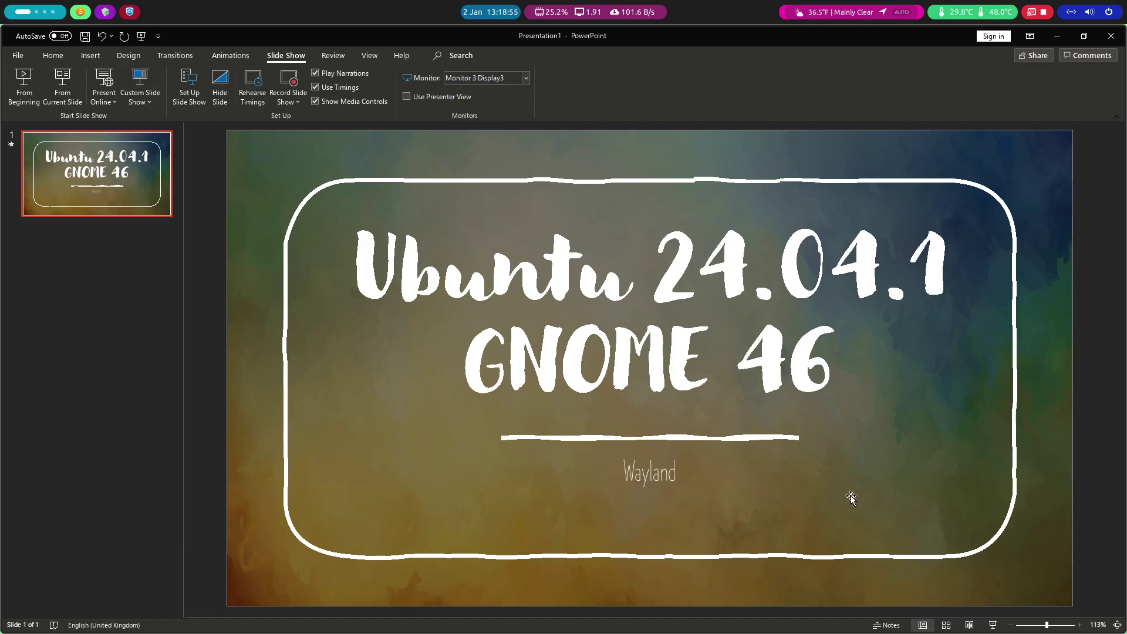
Start the slide show, then search System Monitor's processes for 'wine' and trim it to 'w'.
{"action": "left_click", "coordinate": [991, 626]}
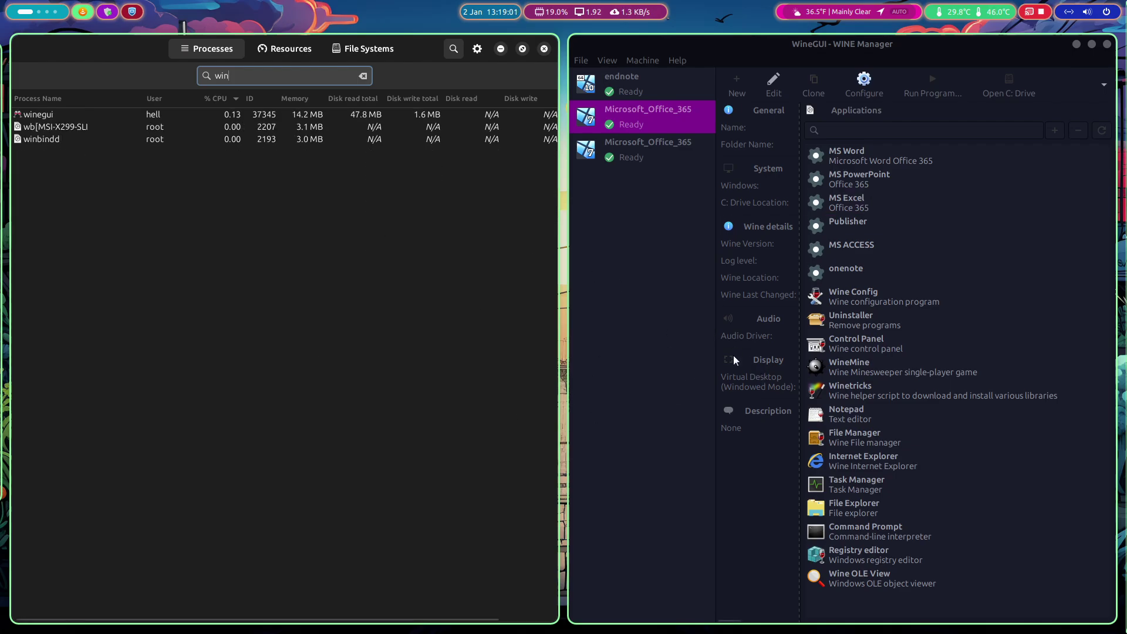
{"action": "key", "text": "Escape"}
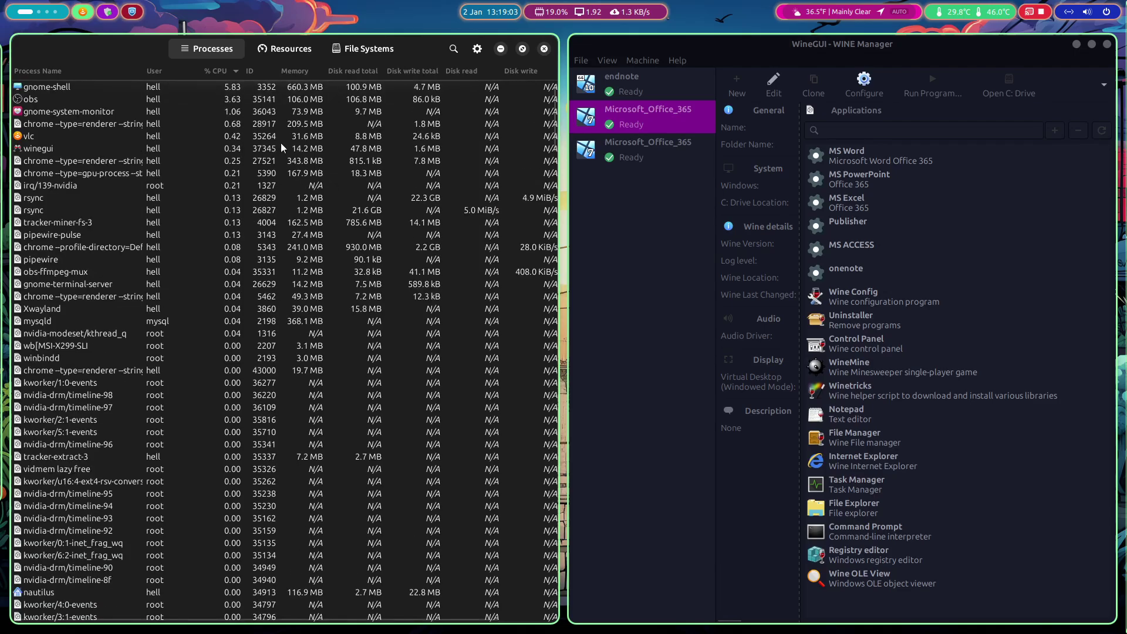
{"action": "left_click", "coordinate": [458, 51]}
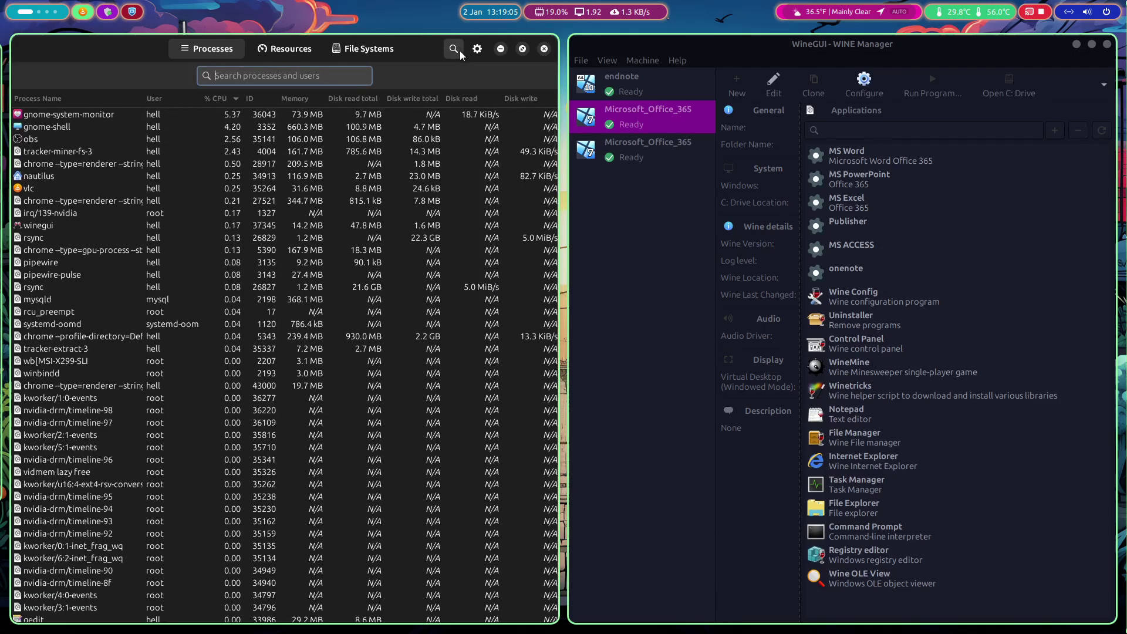
{"action": "type", "text": "wine"}
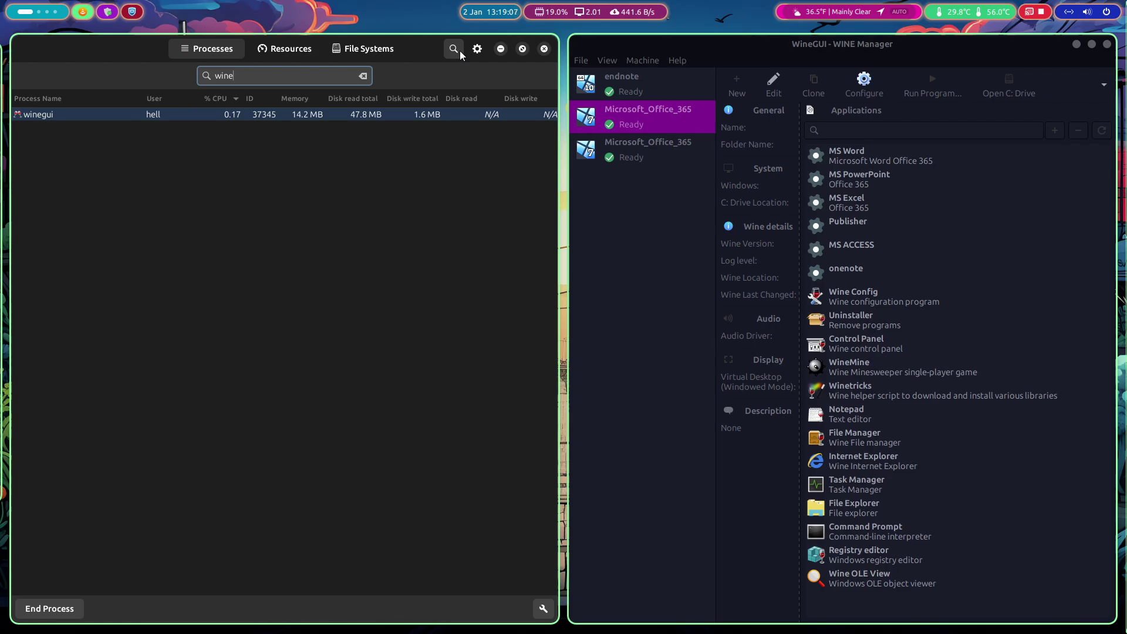
{"action": "key", "text": "BackSpace"}
{"action": "key", "text": "BackSpace"}
{"action": "key", "text": "BackSpace"}
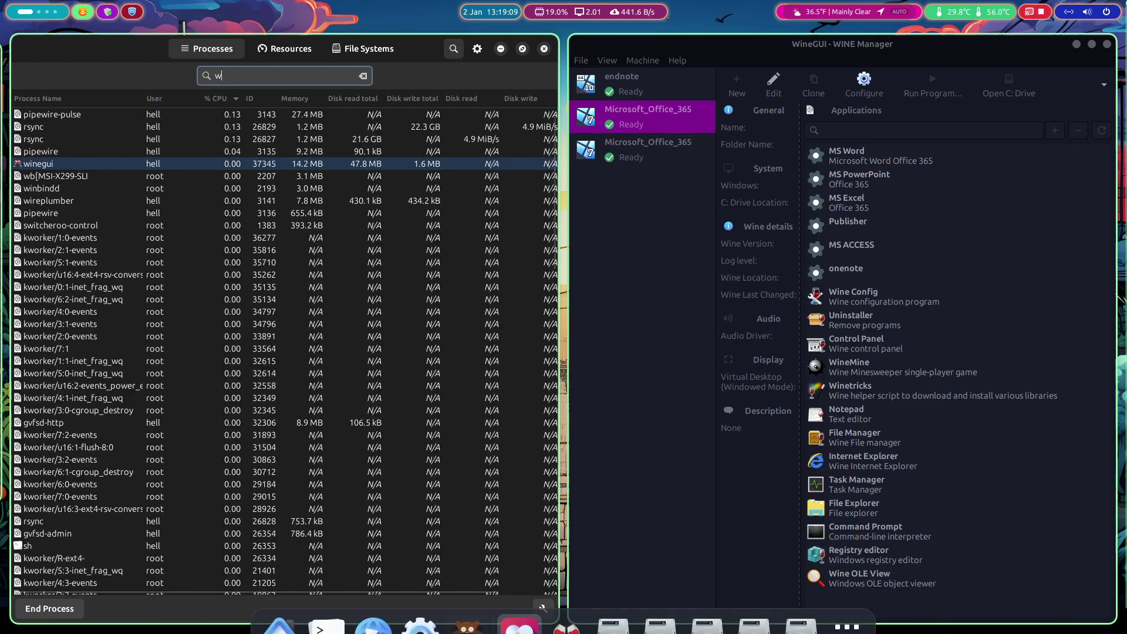